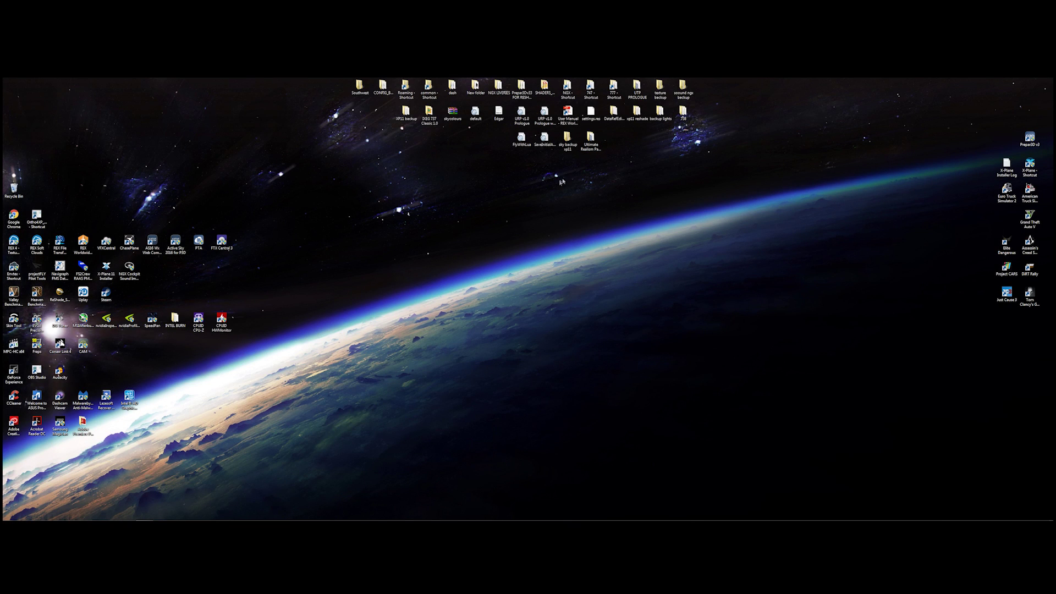
- Open the Ultimate Realism Pack v1.1 folder and view the Recommended Settings Low Contrast image
{"action": "double_click", "coordinate": [590, 142]}
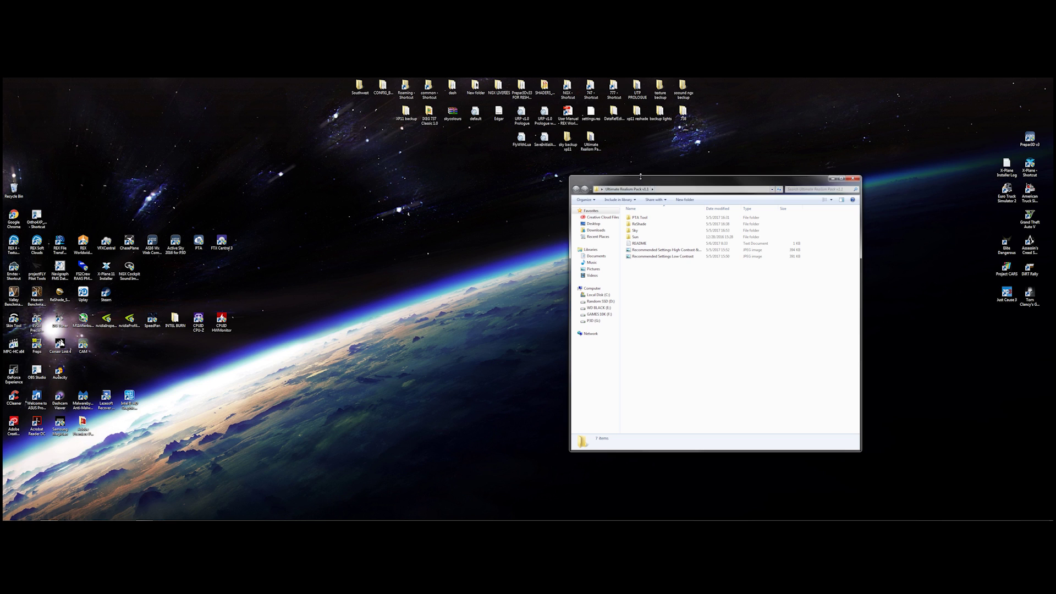
{"action": "left_click_drag", "start_coordinate": [638, 179], "coordinate": [498, 190]}
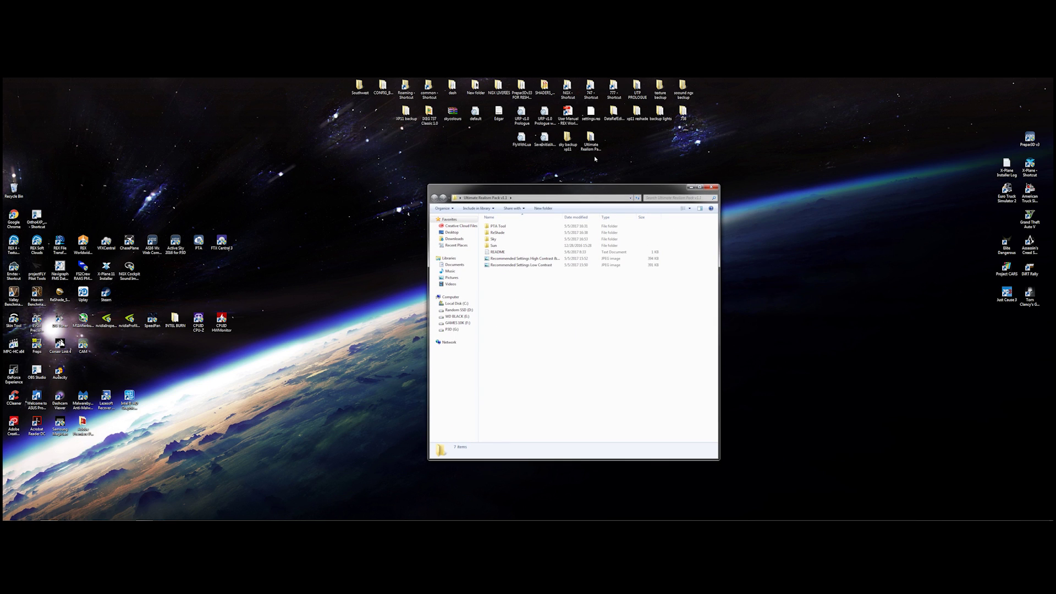
{"action": "left_click", "coordinate": [514, 266]}
{"action": "double_click", "coordinate": [514, 266]}
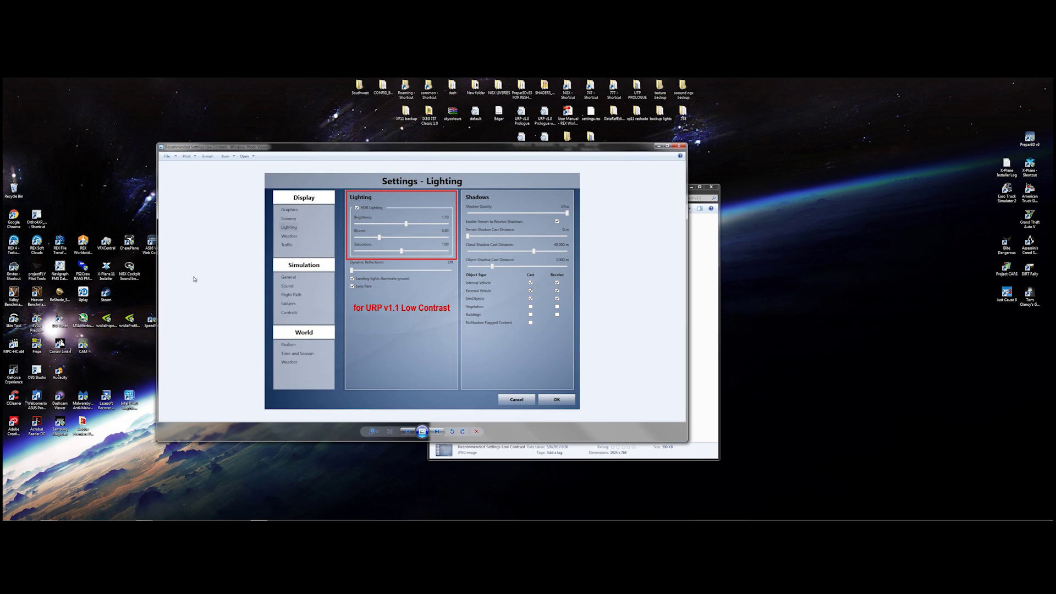
- Review the Recommended Settings High Contrast & ReShade image, then close Photo Viewer
{"action": "left_click", "coordinate": [680, 146]}
{"action": "double_click", "coordinate": [528, 258]}
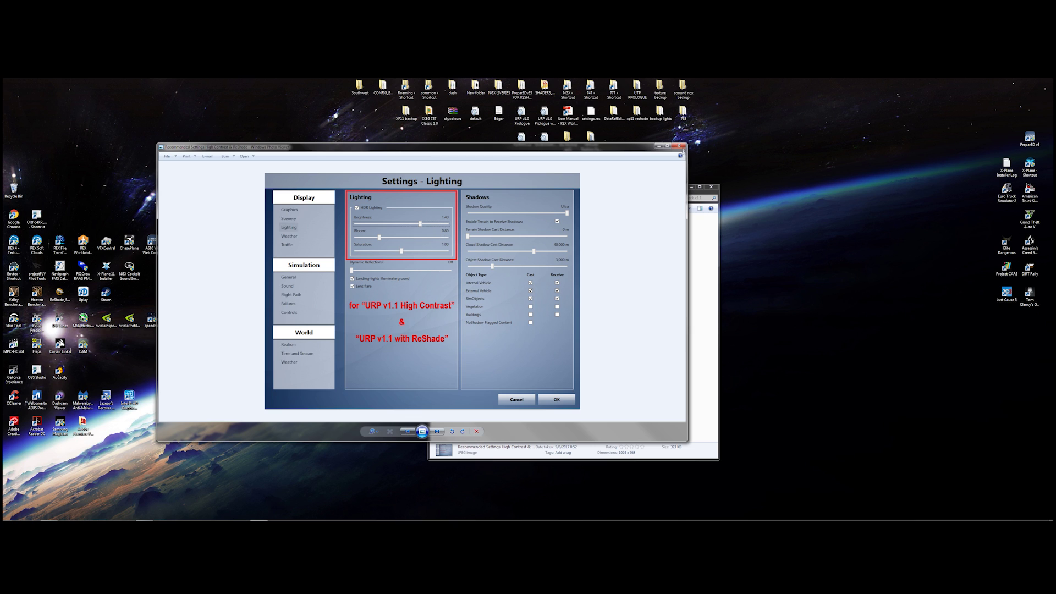
{"action": "left_click", "coordinate": [681, 147]}
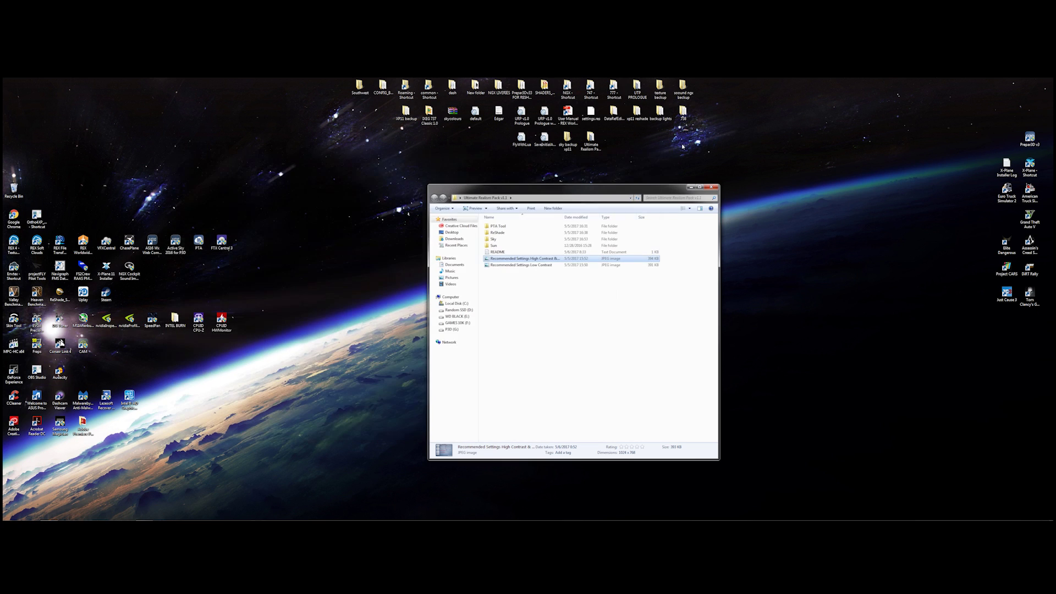
{"action": "double_click", "coordinate": [495, 245]}
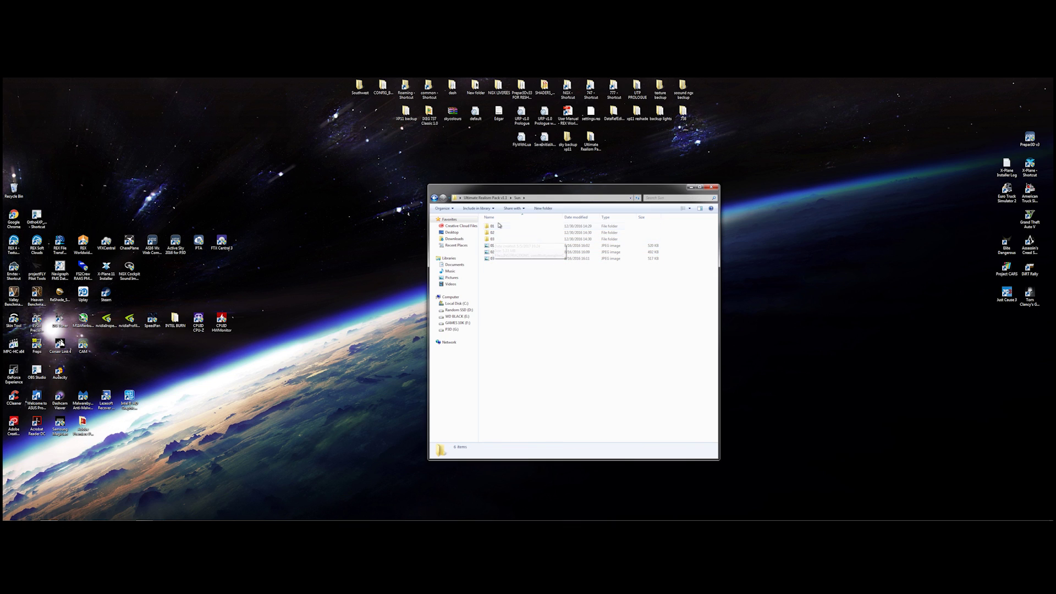
{"action": "double_click", "coordinate": [492, 227]}
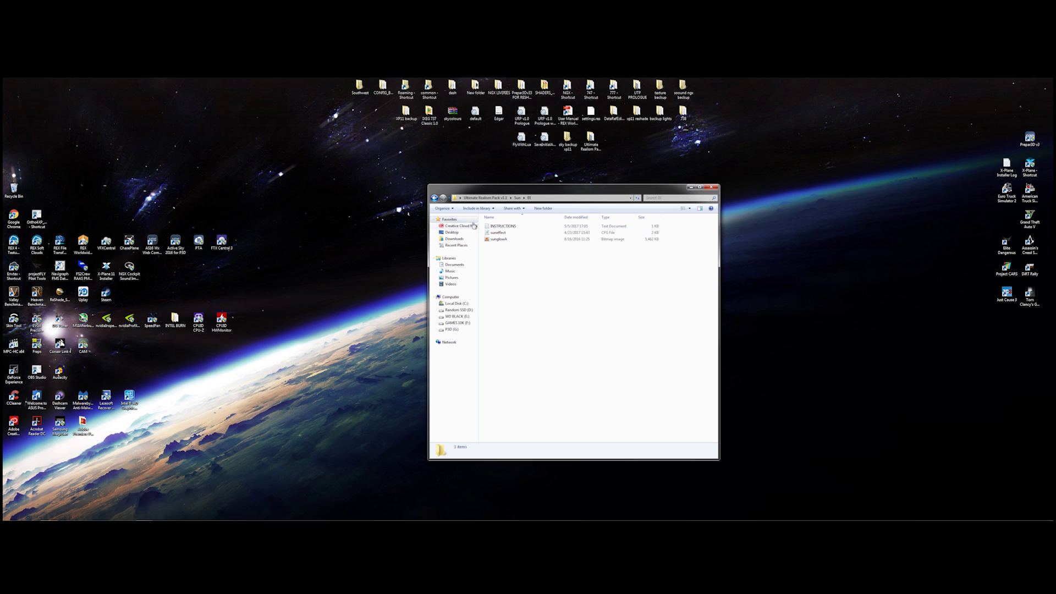
{"action": "left_click", "coordinate": [435, 198]}
{"action": "left_click", "coordinate": [435, 198]}
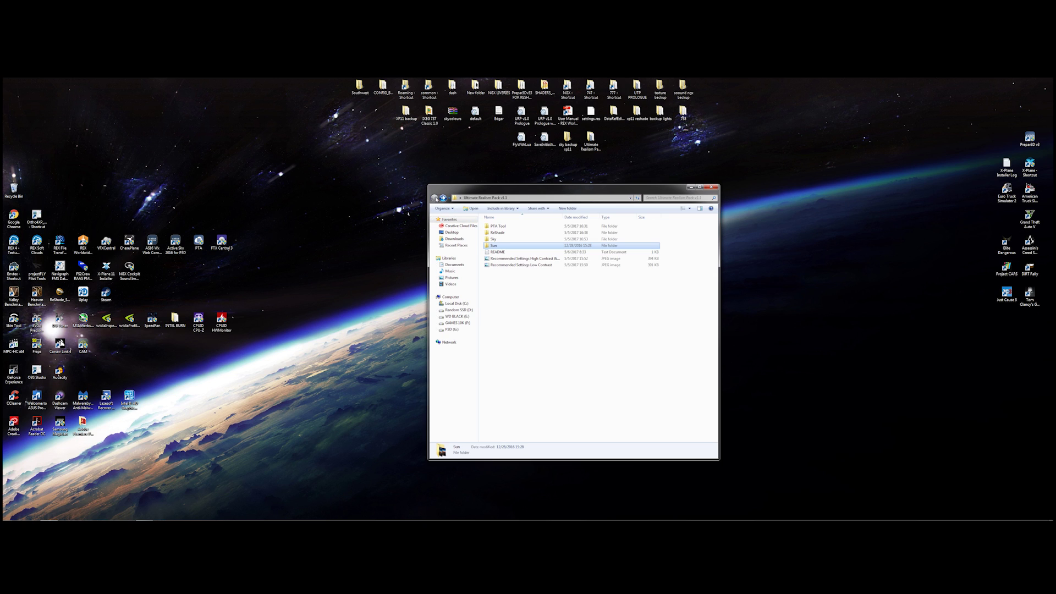
- Open the pack's Sky\Texture folder and the Prepar3D v3 install location in a second window
{"action": "double_click", "coordinate": [498, 241]}
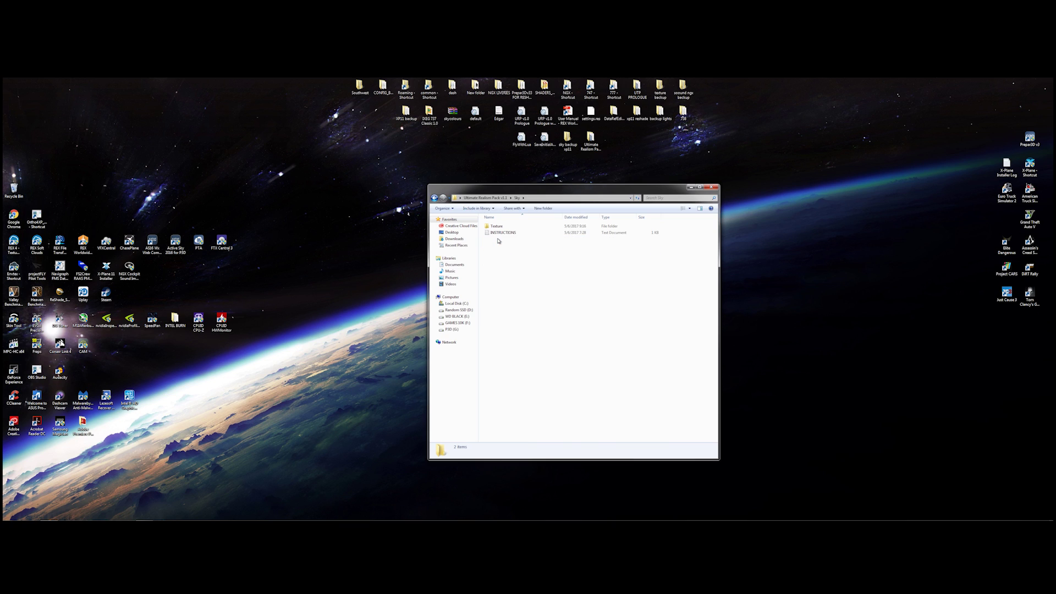
{"action": "double_click", "coordinate": [496, 226]}
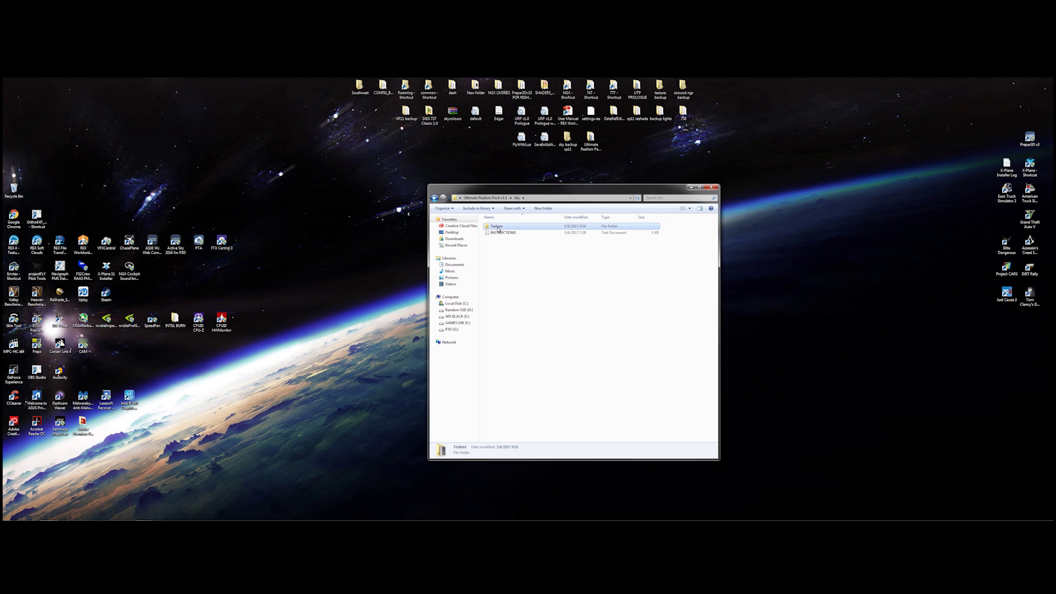
{"action": "right_click", "coordinate": [1031, 138]}
{"action": "left_click", "coordinate": [988, 154]}
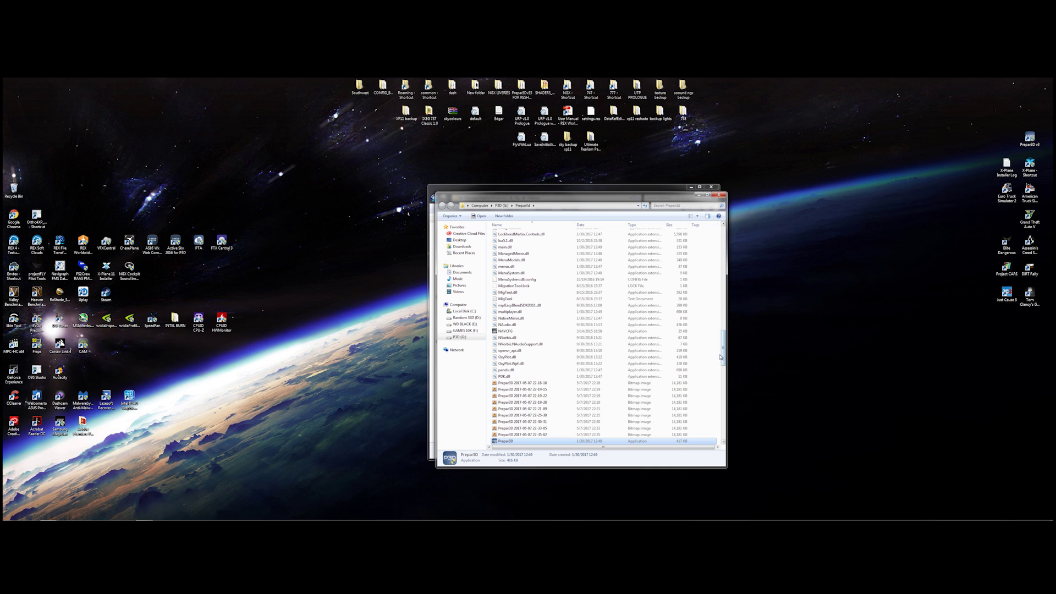
{"action": "left_click_drag", "start_coordinate": [723, 356], "coordinate": [722, 236]}
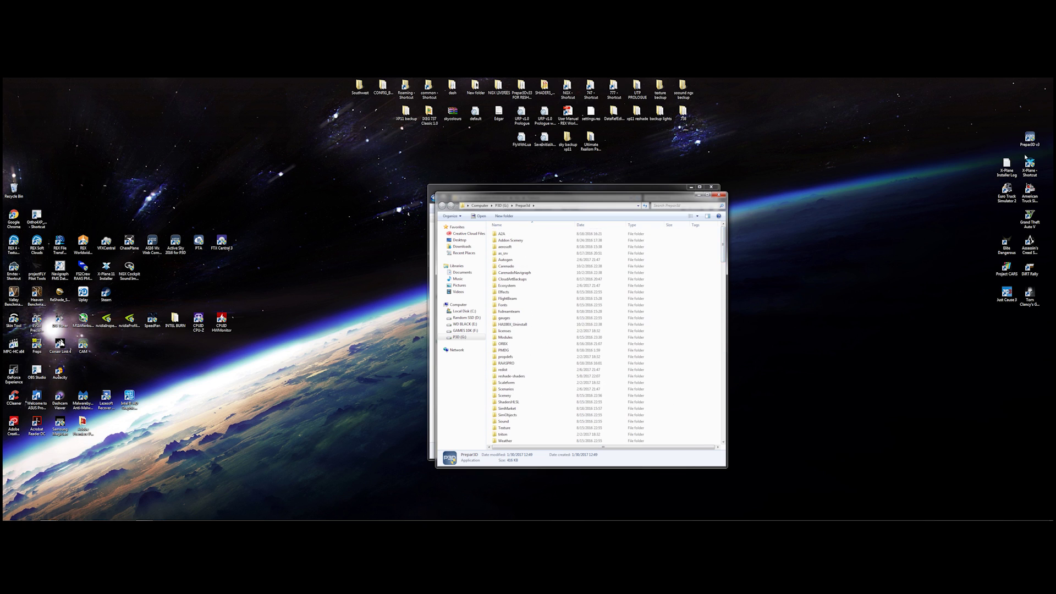
- Browse Prepar3D's own Texture folder, return to the Prepar3D folder, and restore the Sky\Texture window
{"action": "right_click", "coordinate": [1029, 138]}
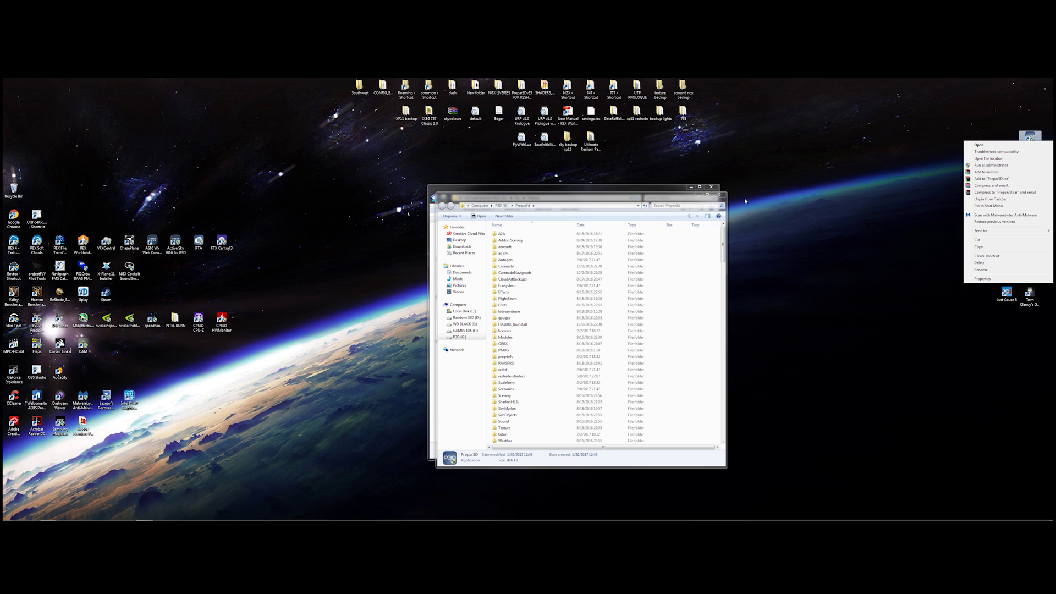
{"action": "left_click", "coordinate": [706, 187]}
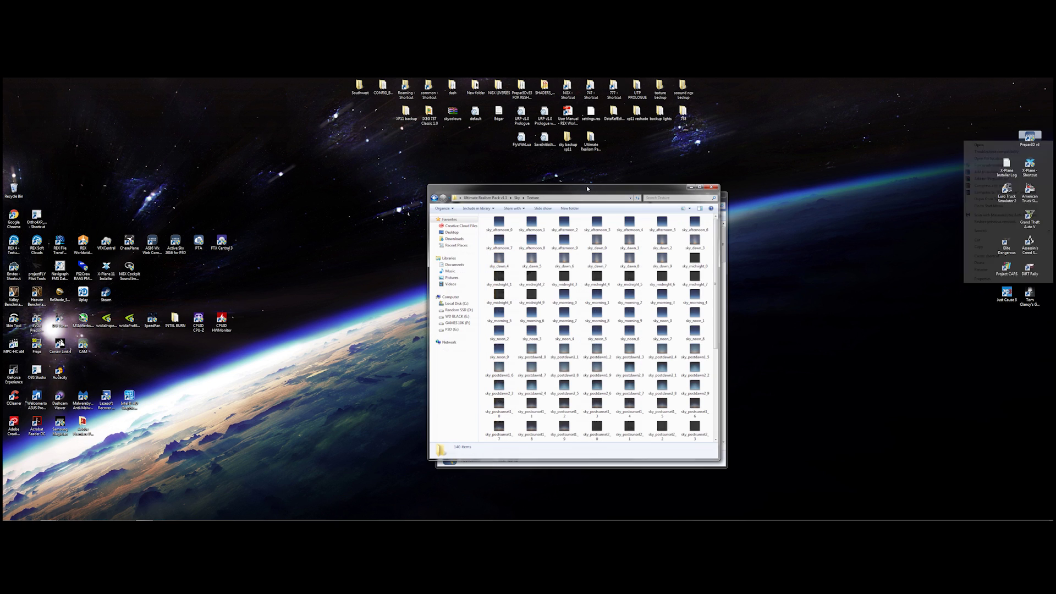
{"action": "left_click", "coordinate": [691, 187]}
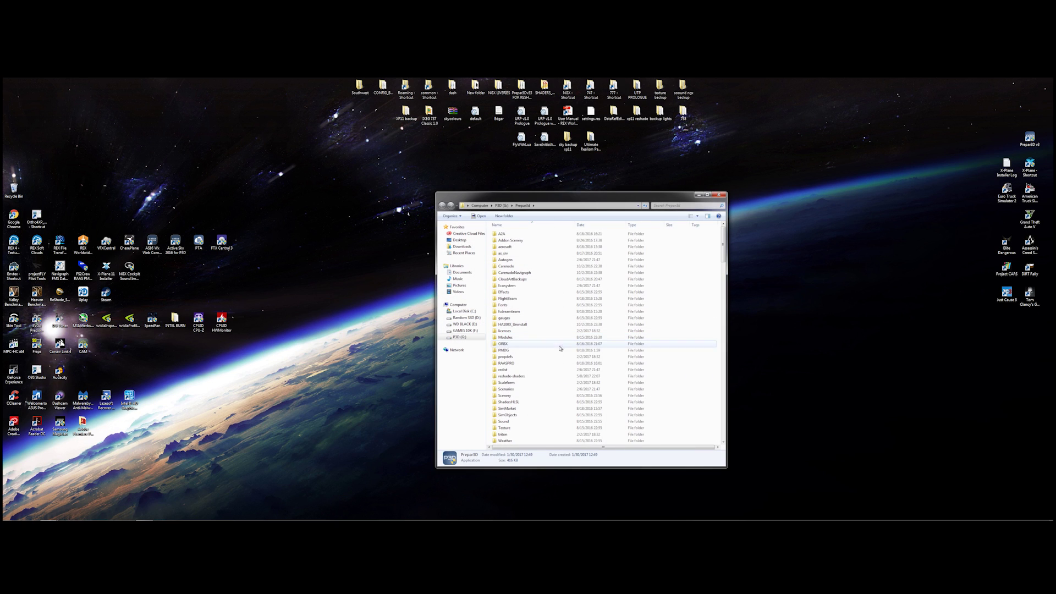
{"action": "double_click", "coordinate": [516, 410]}
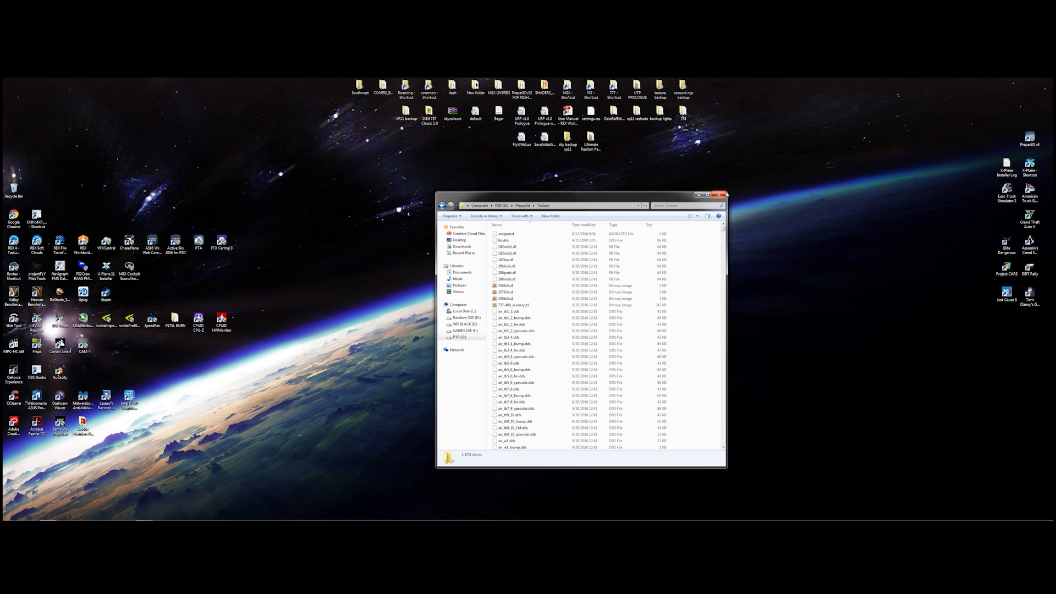
{"action": "key", "text": "BackSpace"}
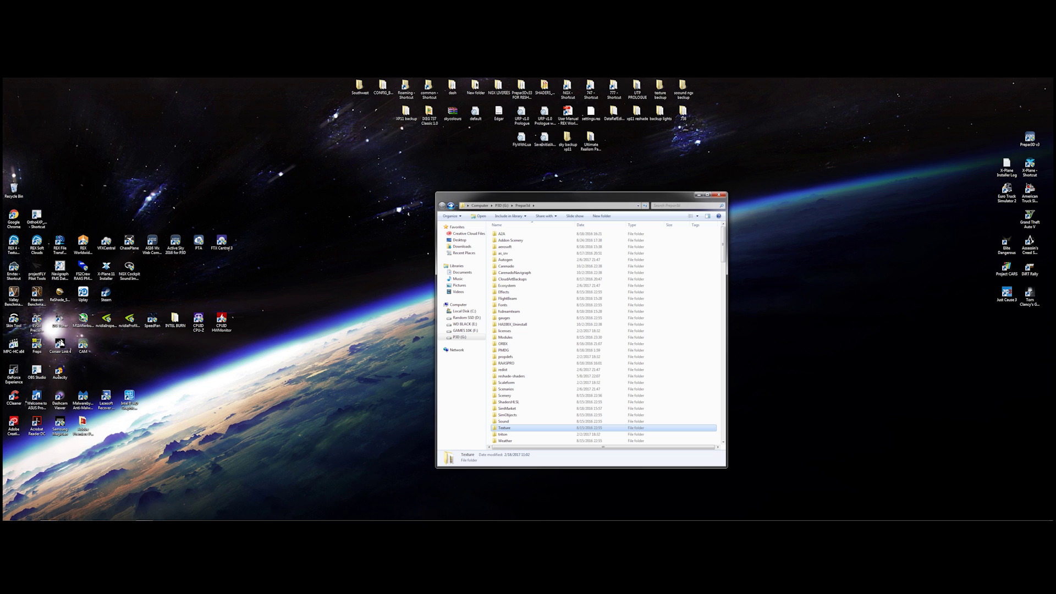
{"action": "mouse_move", "coordinate": [58, 517]}
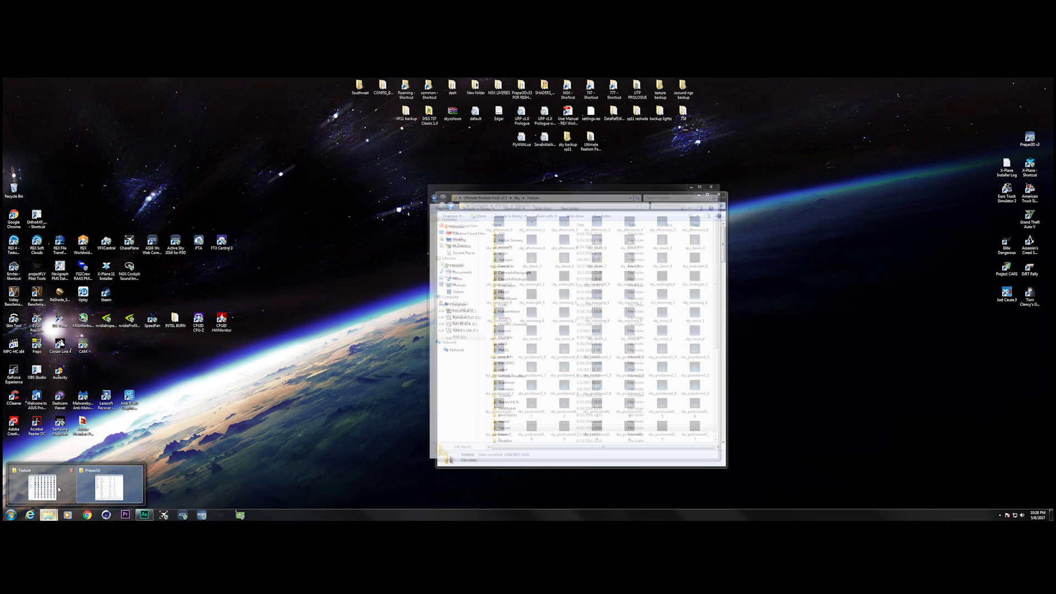
{"action": "left_click", "coordinate": [110, 481]}
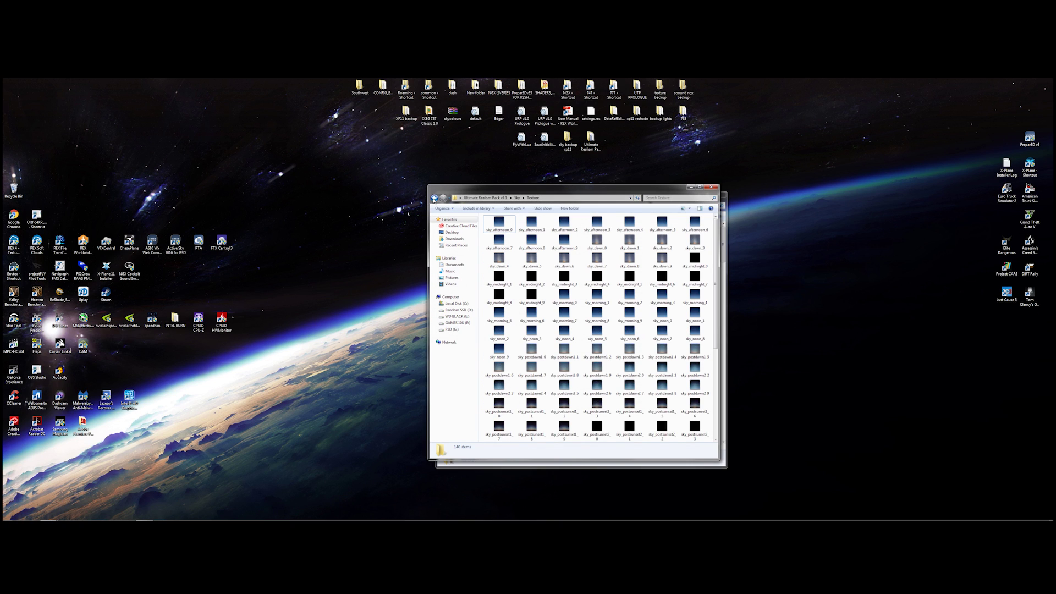
- Go back to the pack's main folder, open PTA Tool, and select the PTA desktop shortcut
{"action": "left_click", "coordinate": [435, 198]}
{"action": "left_click", "coordinate": [435, 199]}
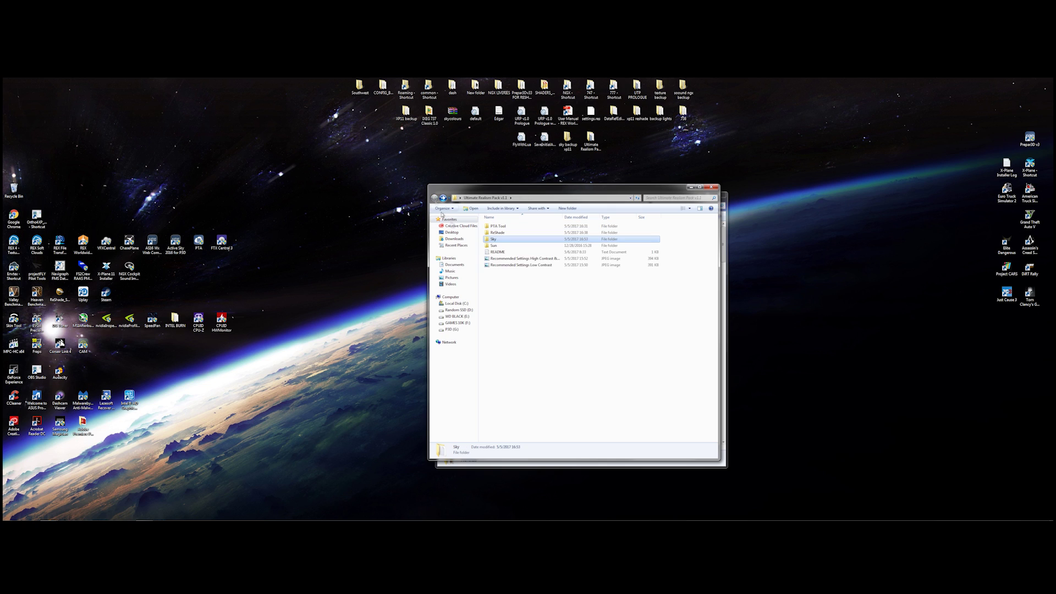
{"action": "double_click", "coordinate": [500, 226]}
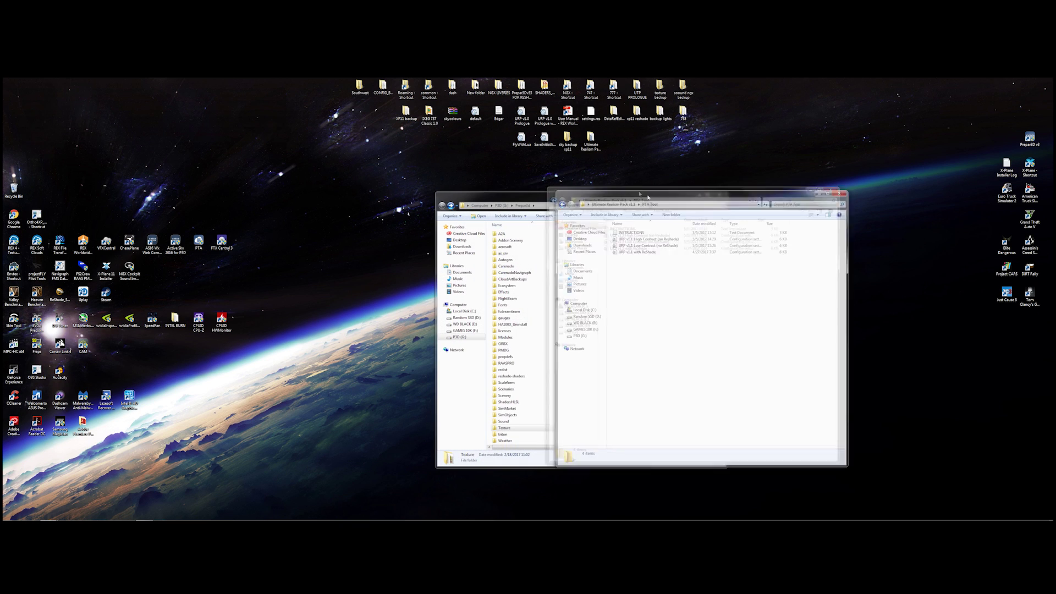
{"action": "left_click", "coordinate": [199, 242]}
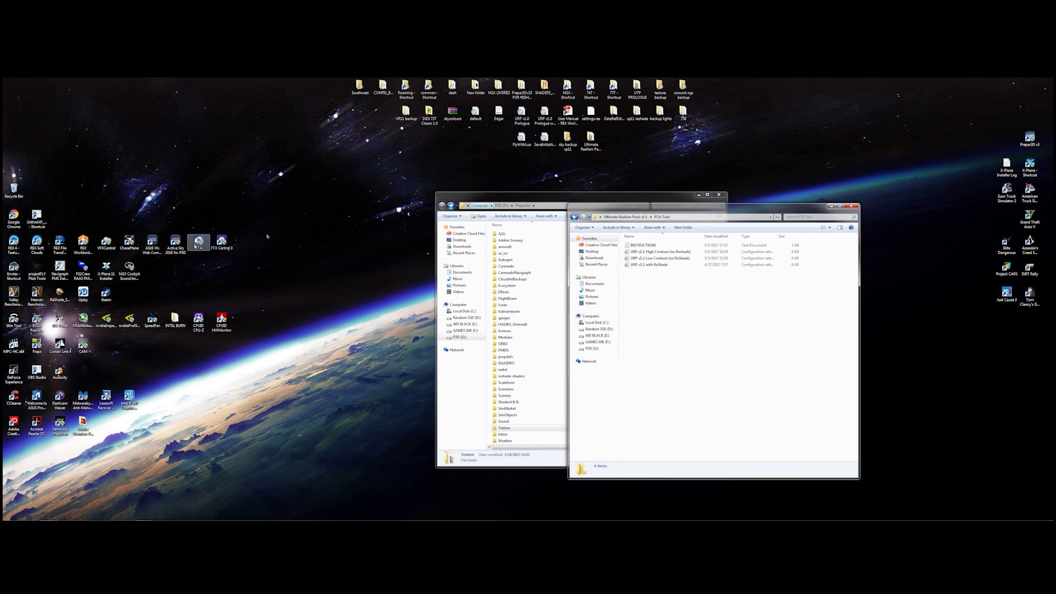
- Launch PTA as administrator, approve the UAC prompt, and look through the Actions menu
{"action": "right_click", "coordinate": [204, 240]}
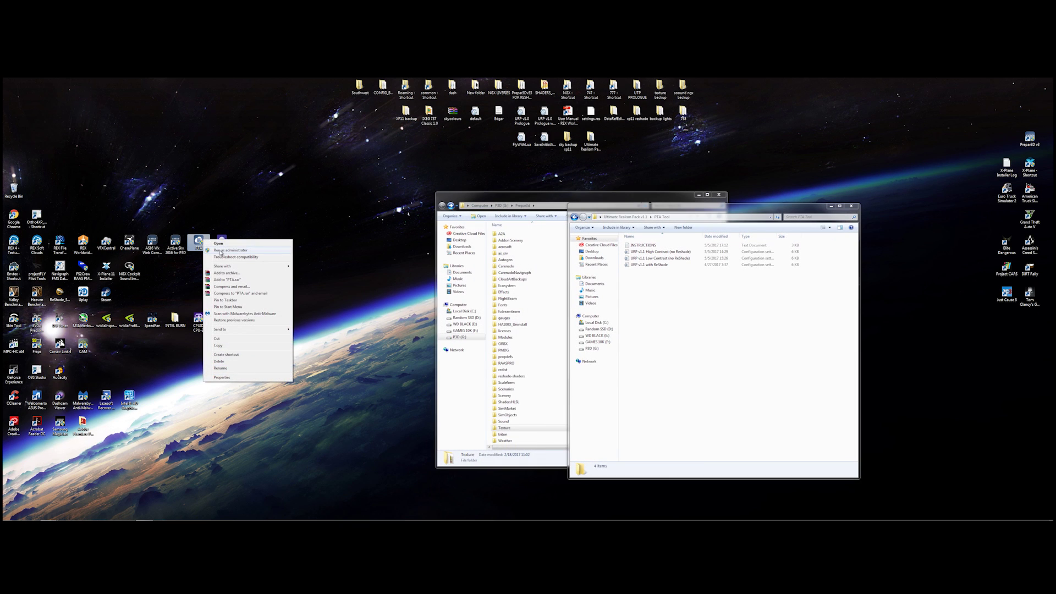
{"action": "left_click", "coordinate": [221, 251]}
{"action": "left_click", "coordinate": [560, 312]}
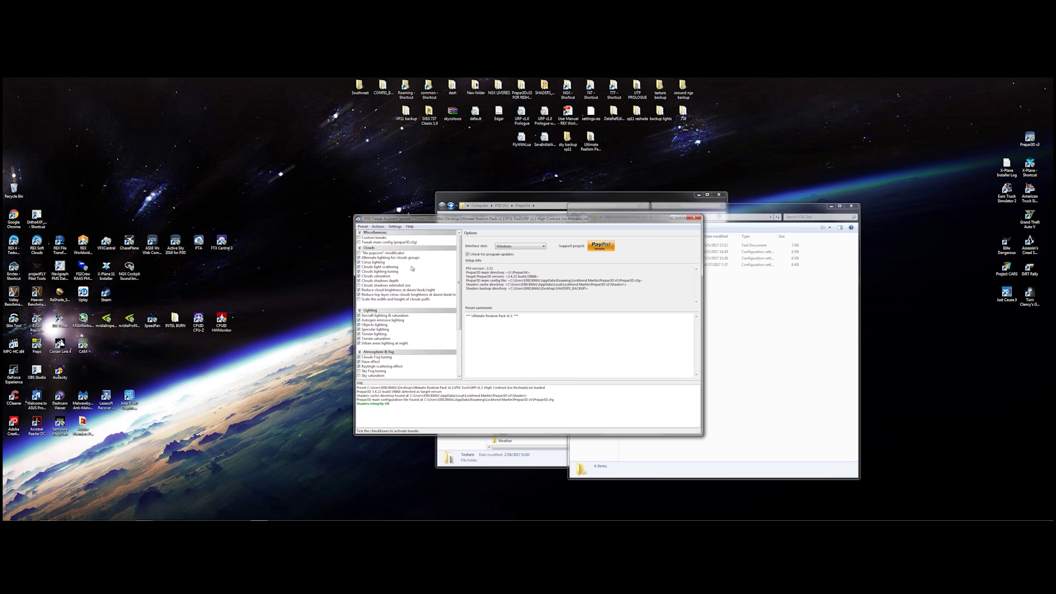
{"action": "left_click", "coordinate": [378, 227]}
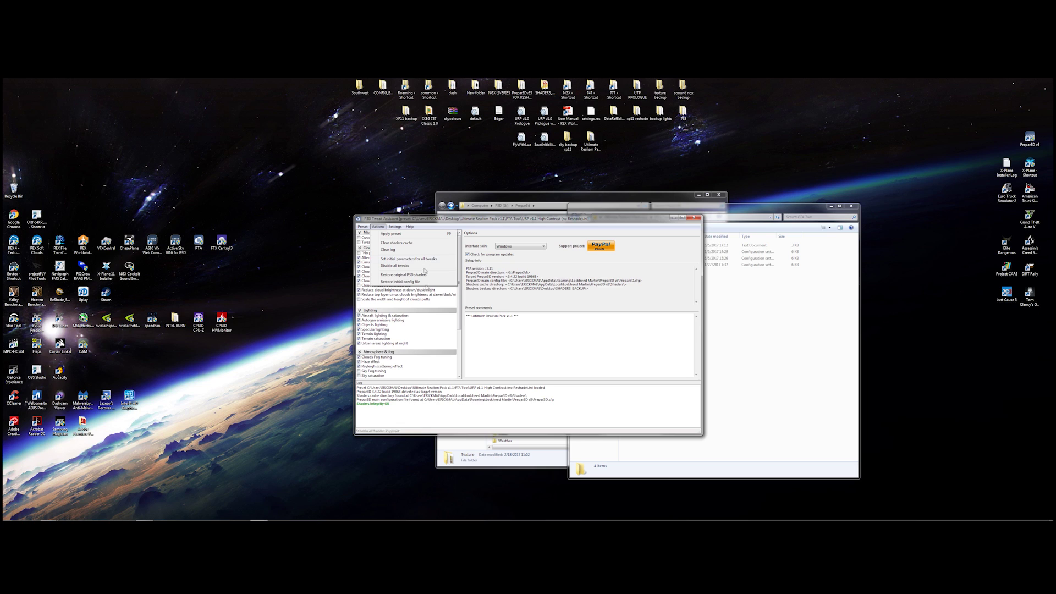
{"action": "left_click", "coordinate": [715, 209]}
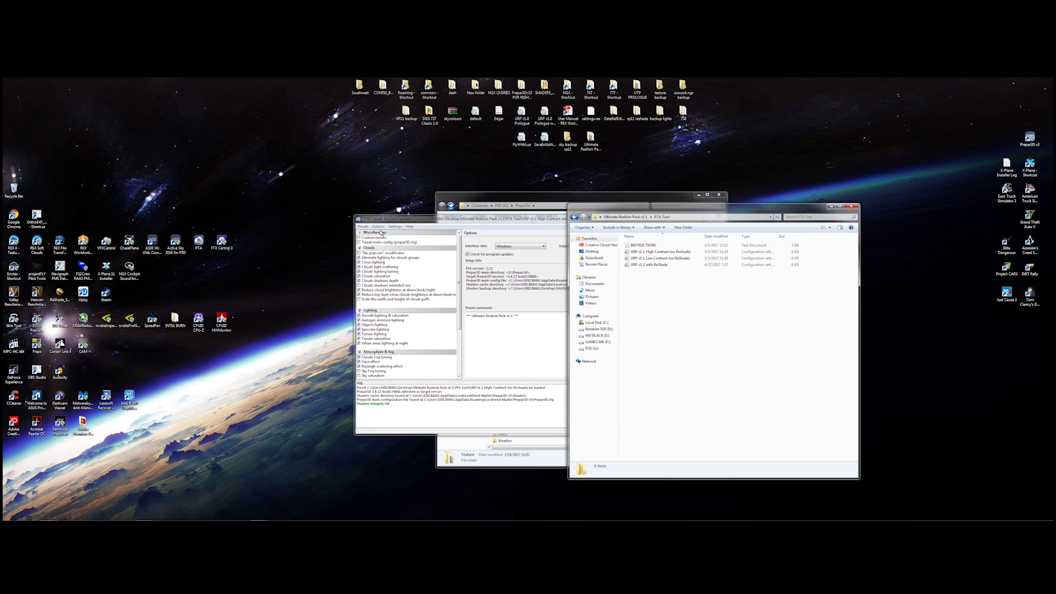
- Browse to Ultimate Realism Pack v1.1 > PTA Tool and load the URP v1.1 High Contrast (no Reshade) preset
{"action": "left_click", "coordinate": [378, 226]}
{"action": "left_click", "coordinate": [378, 226]}
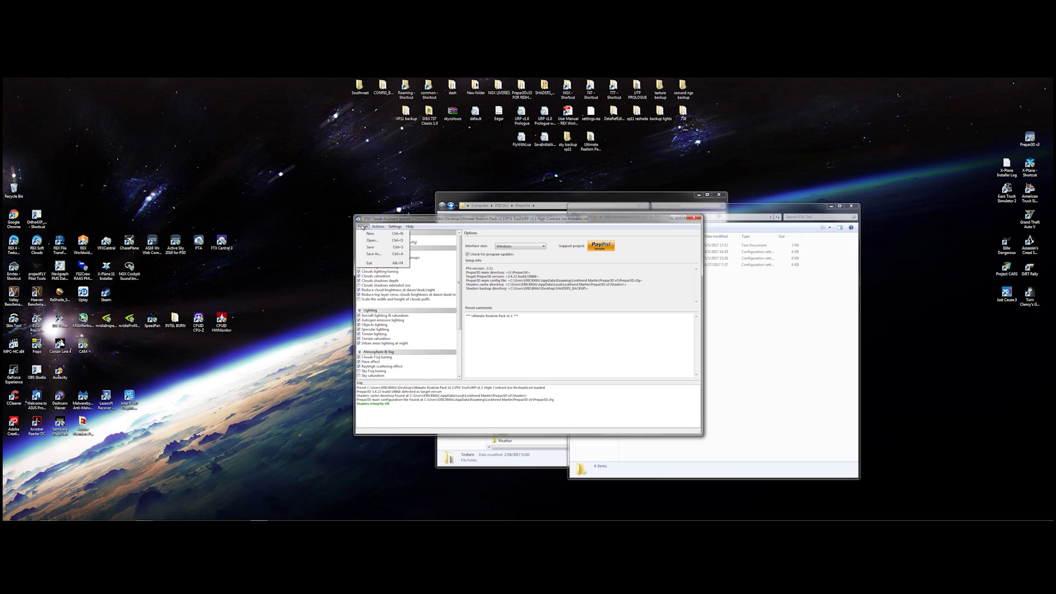
{"action": "left_click", "coordinate": [362, 226]}
{"action": "left_click", "coordinate": [366, 240]}
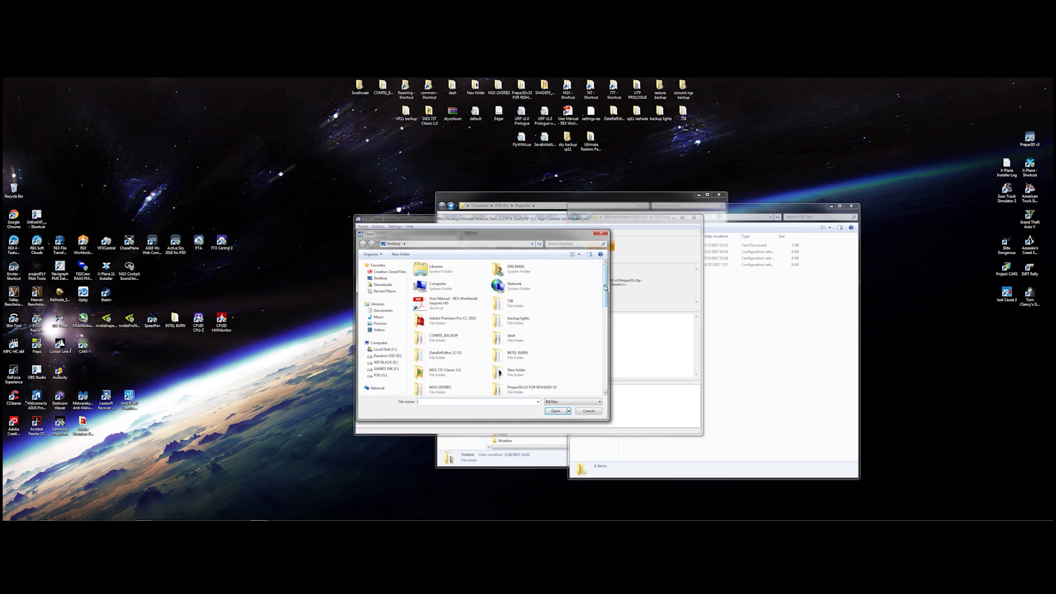
{"action": "left_click_drag", "start_coordinate": [605, 286], "coordinate": [605, 305]}
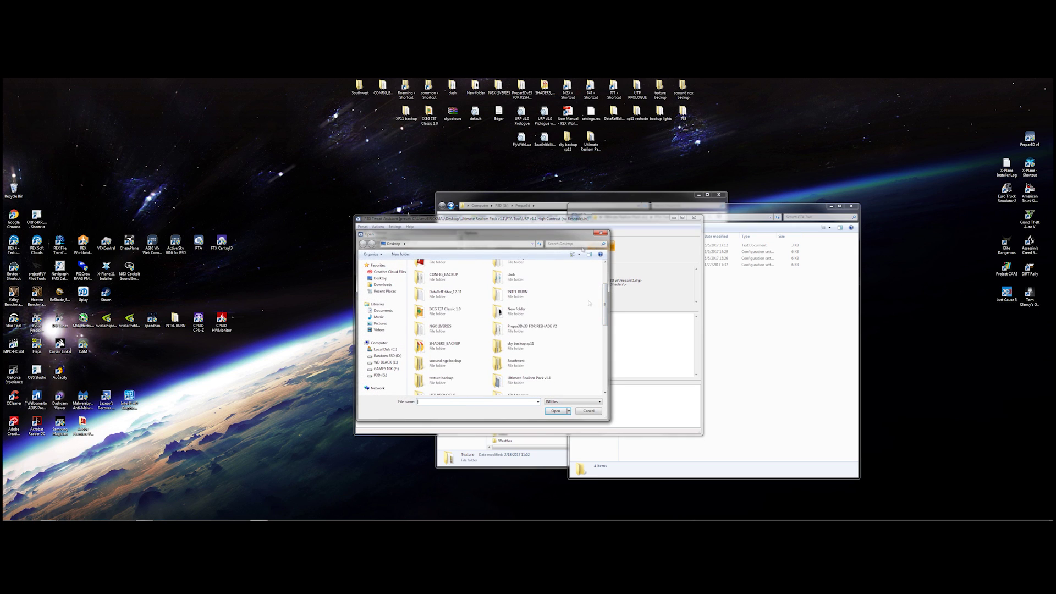
{"action": "scroll", "coordinate": [609, 293], "scroll_direction": "down", "scroll_amount": 2}
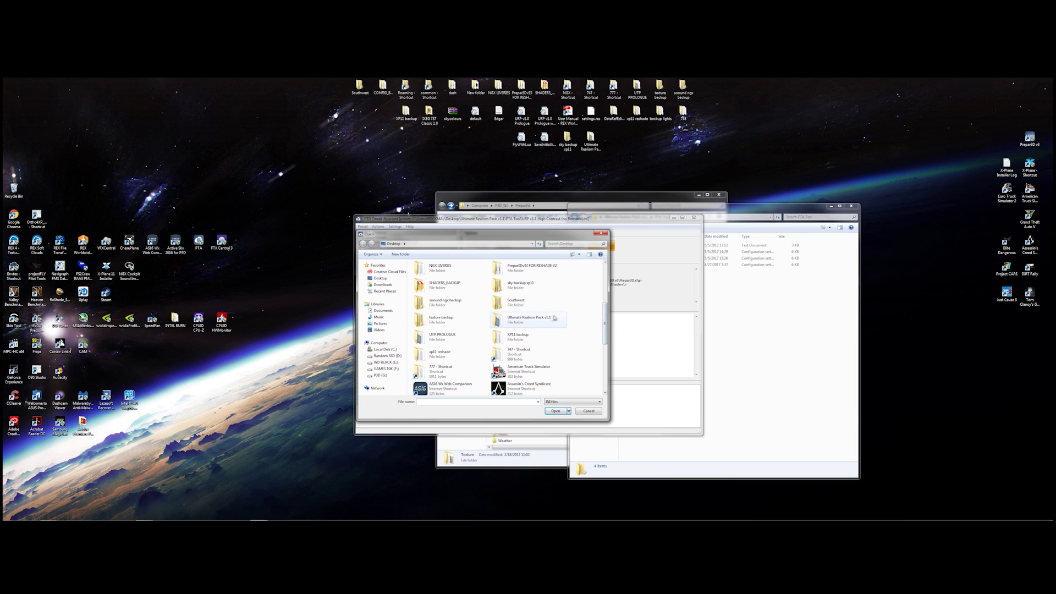
{"action": "left_click", "coordinate": [551, 318]}
{"action": "double_click", "coordinate": [551, 319]}
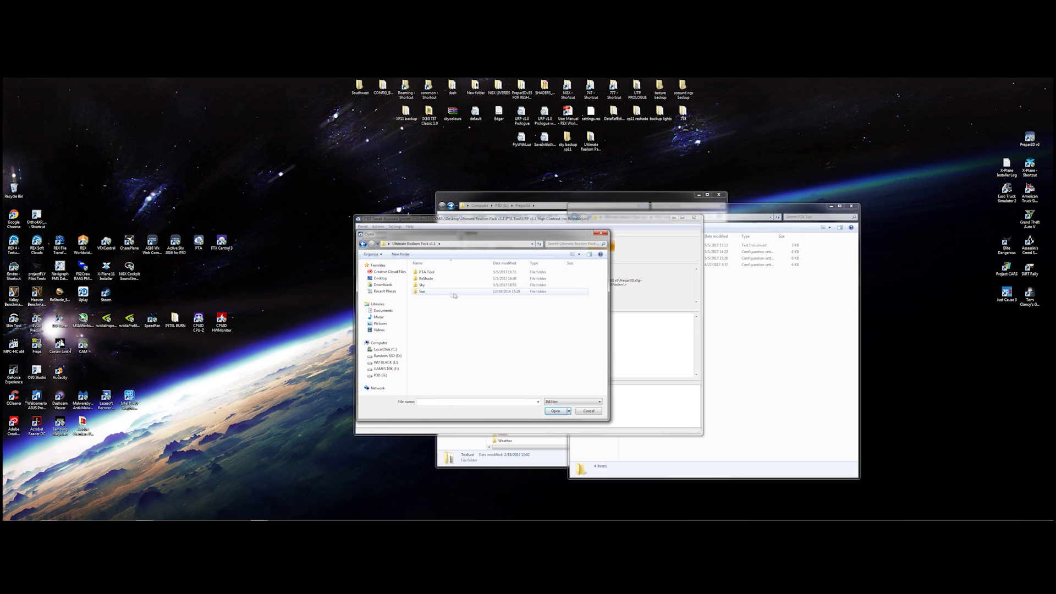
{"action": "double_click", "coordinate": [443, 273]}
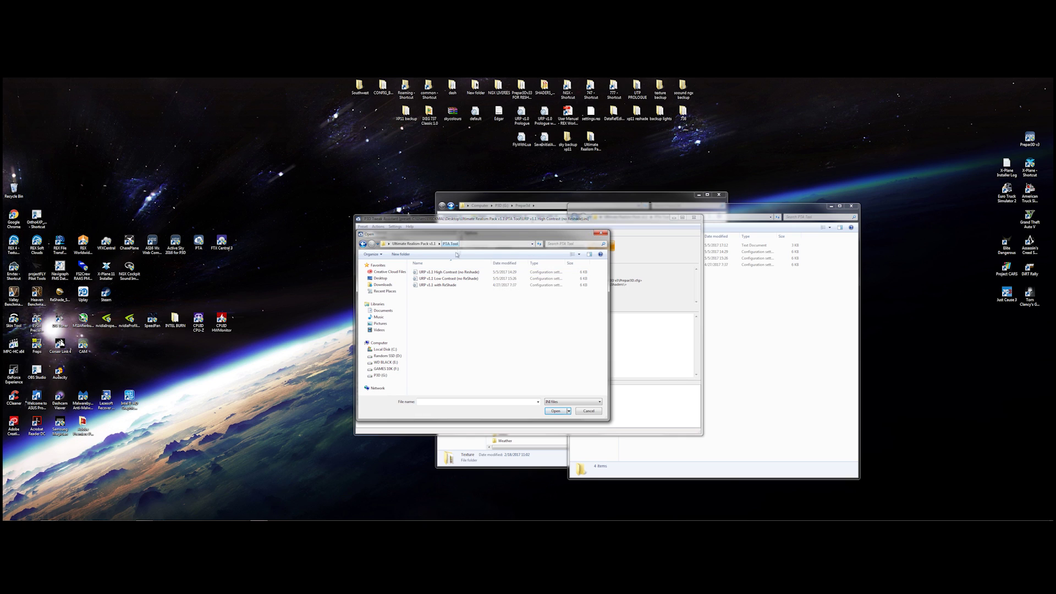
{"action": "left_click", "coordinate": [456, 272]}
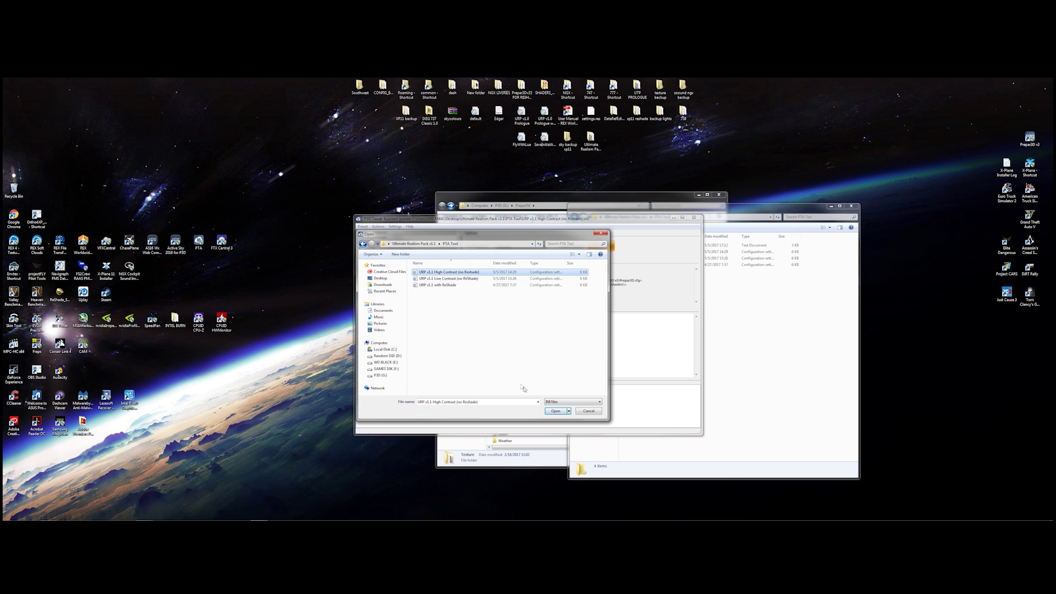
{"action": "left_click", "coordinate": [600, 234]}
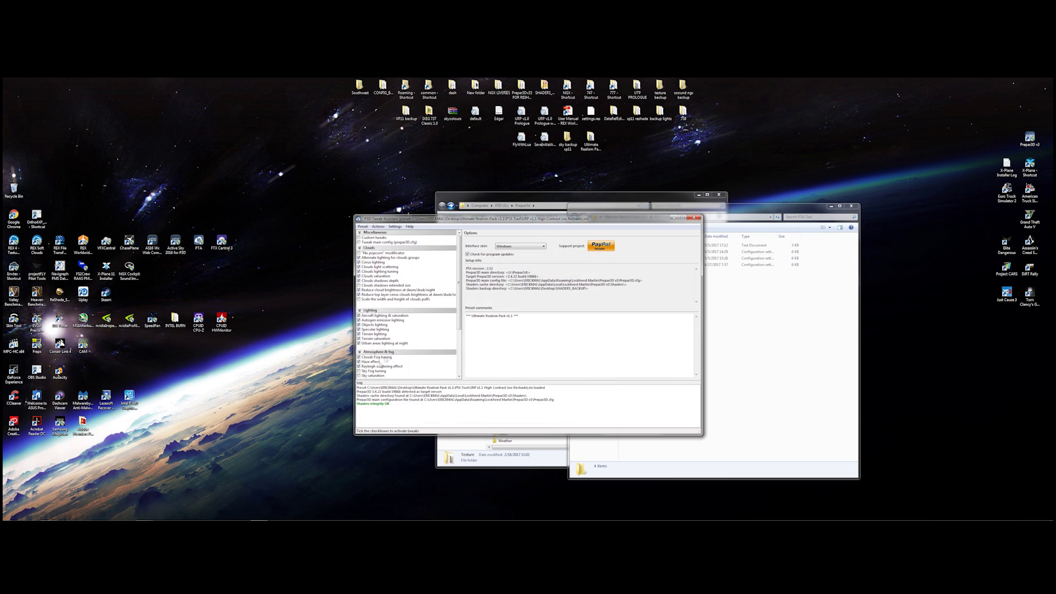
- Check PTA's Actions menu, then close the Tweak Assistant window
{"action": "left_click", "coordinate": [378, 226]}
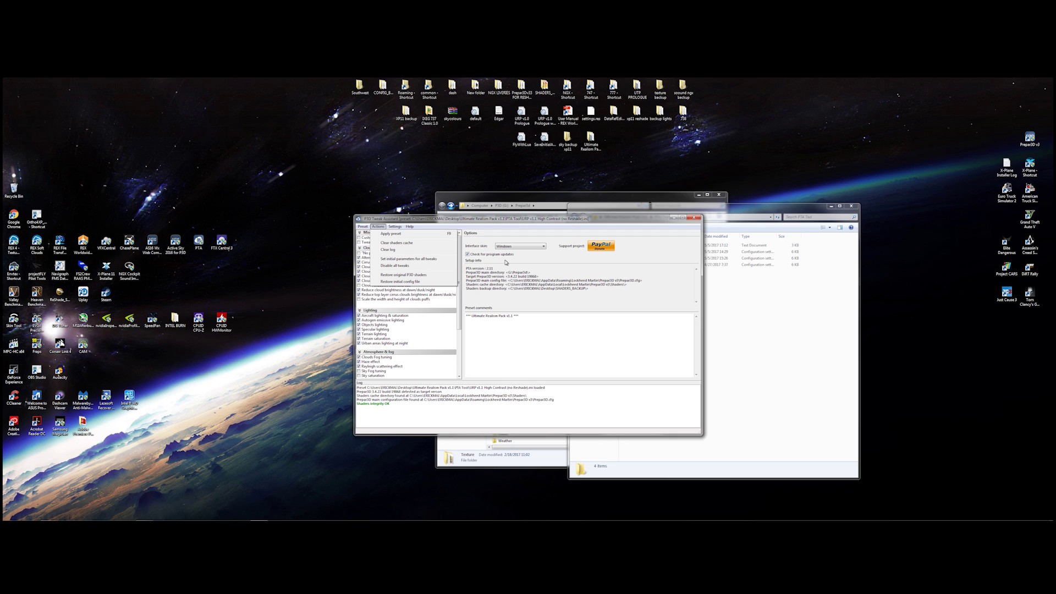
{"action": "left_click", "coordinate": [694, 218]}
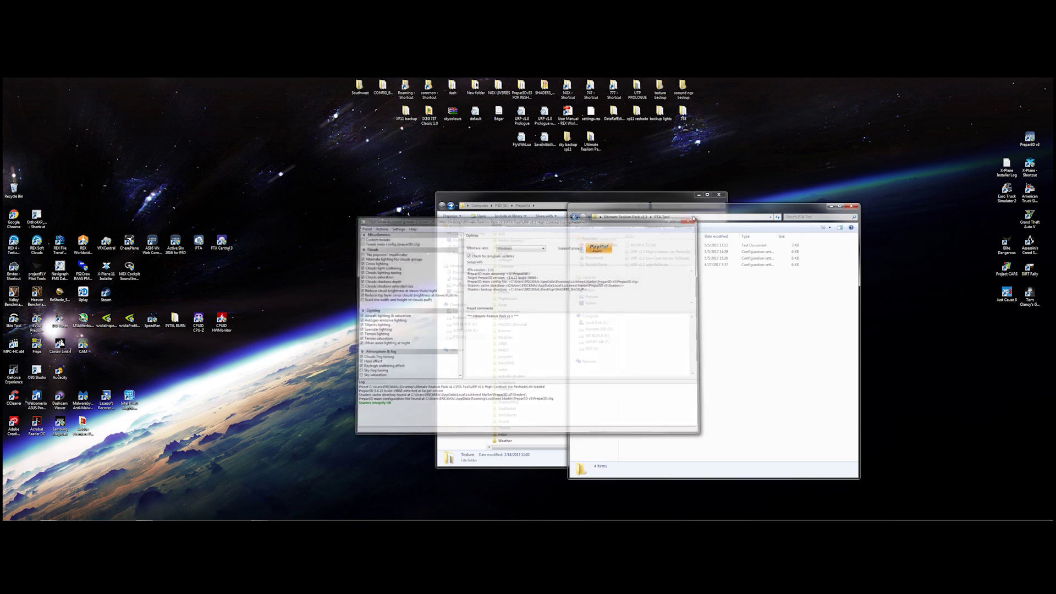
- Open the pack's ReShade folder and find the URP v1.0 Prologue Spring-Summer file in the Prepar3D folder
{"action": "left_click", "coordinate": [575, 218]}
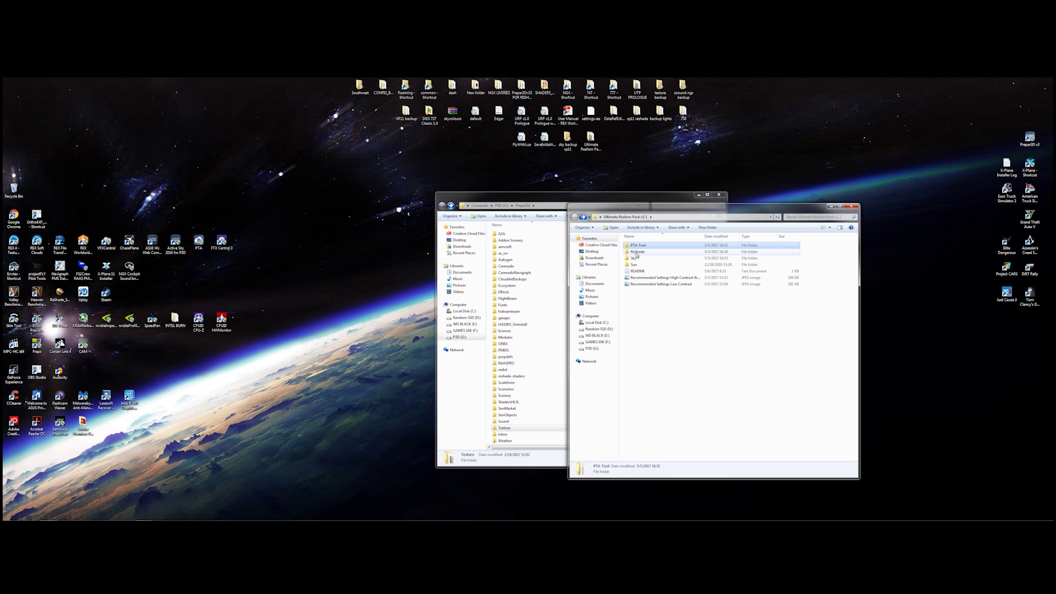
{"action": "double_click", "coordinate": [637, 253]}
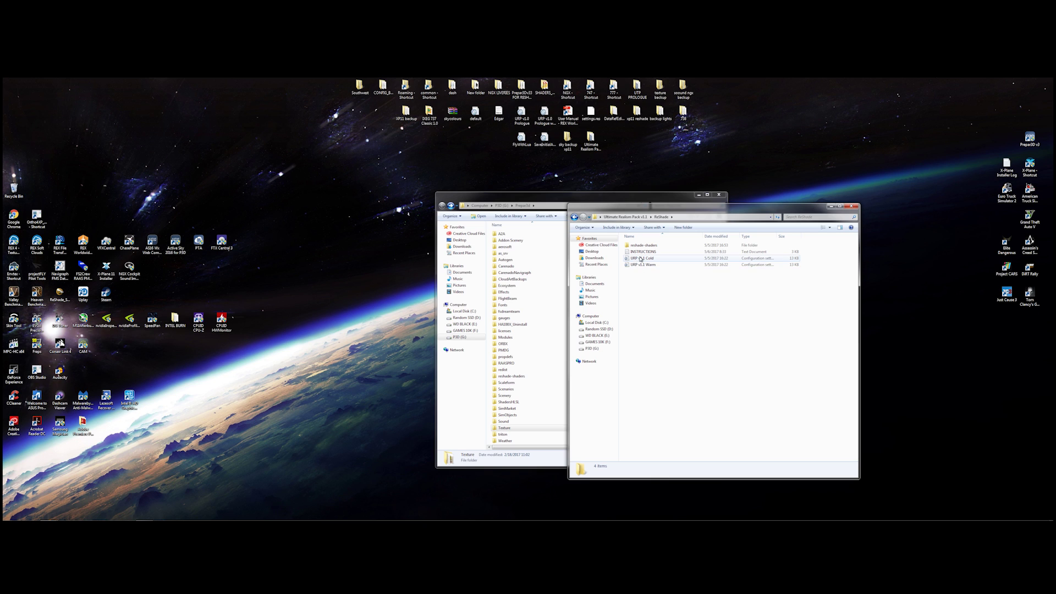
{"action": "left_click_drag", "start_coordinate": [556, 192], "coordinate": [358, 203]}
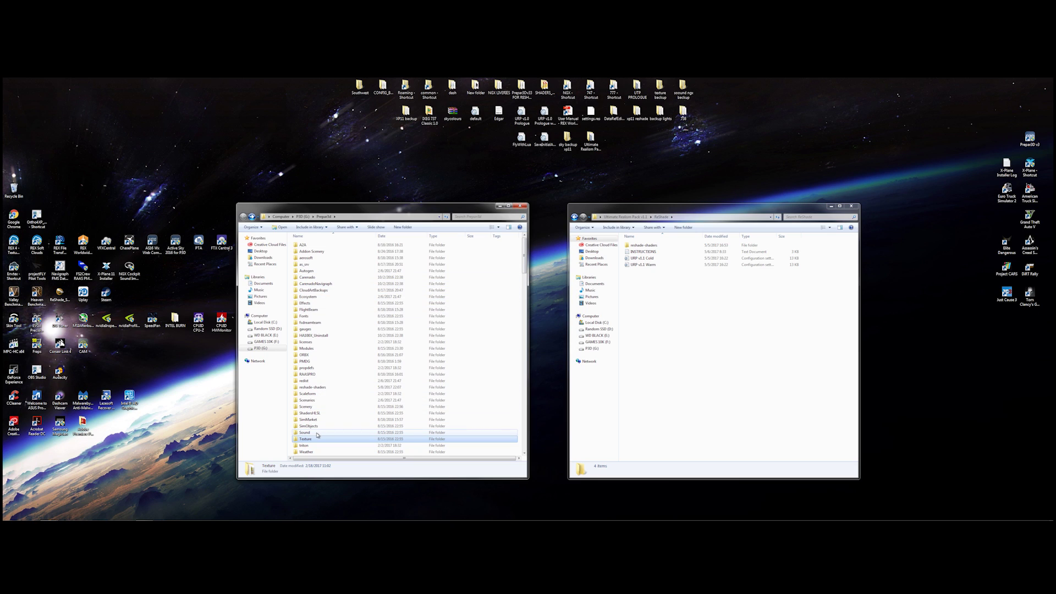
{"action": "scroll", "coordinate": [523, 253], "scroll_direction": "down", "scroll_amount": 2}
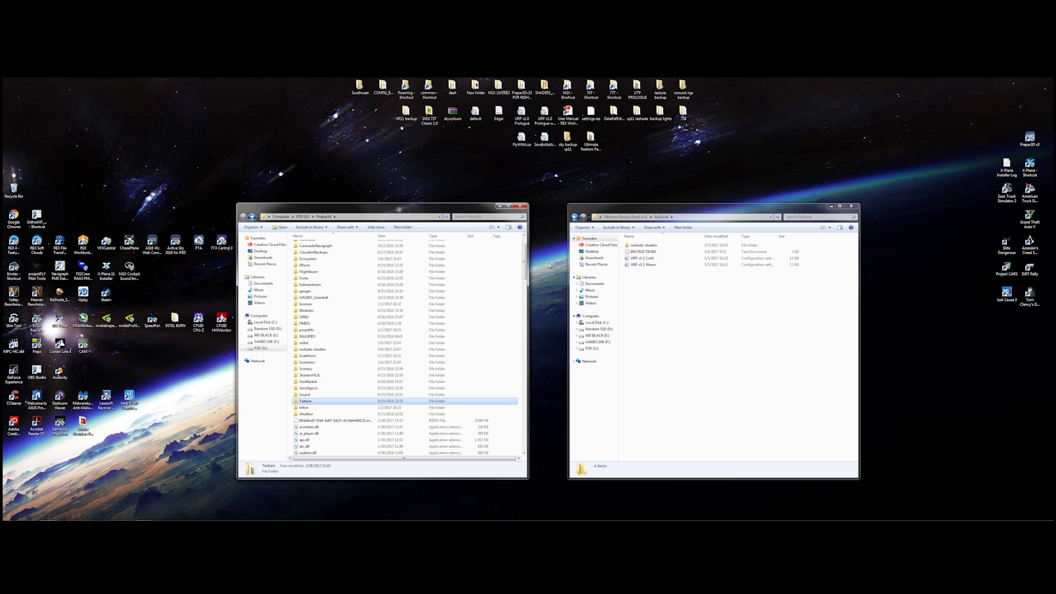
{"action": "left_click_drag", "start_coordinate": [524, 264], "coordinate": [488, 434]}
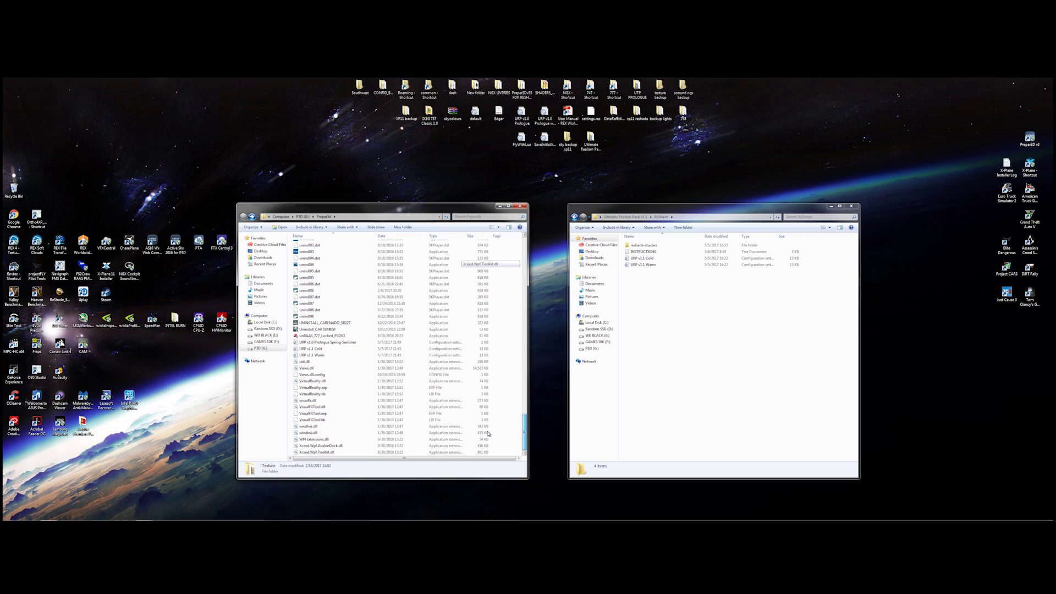
{"action": "left_click", "coordinate": [323, 344]}
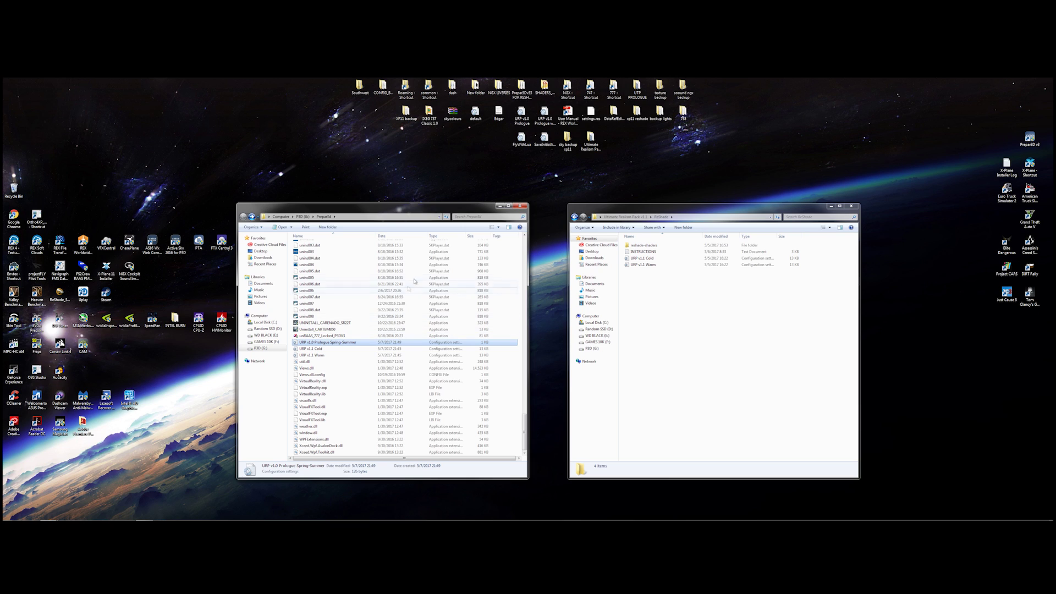
- Close both Explorer windows and refresh the desktop
{"action": "left_click", "coordinate": [521, 206]}
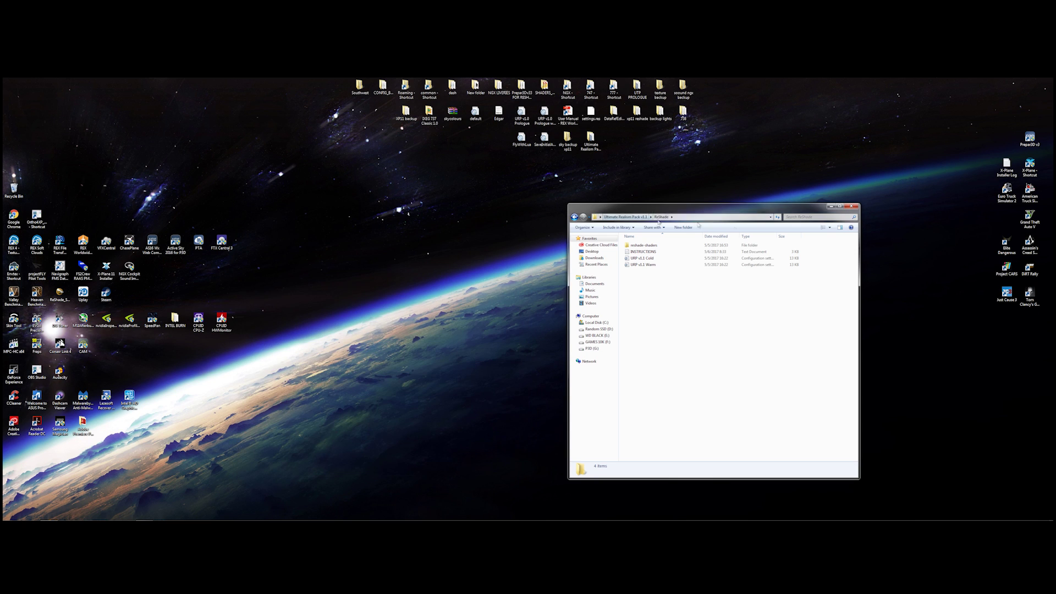
{"action": "left_click", "coordinate": [851, 207]}
{"action": "right_click", "coordinate": [548, 242]}
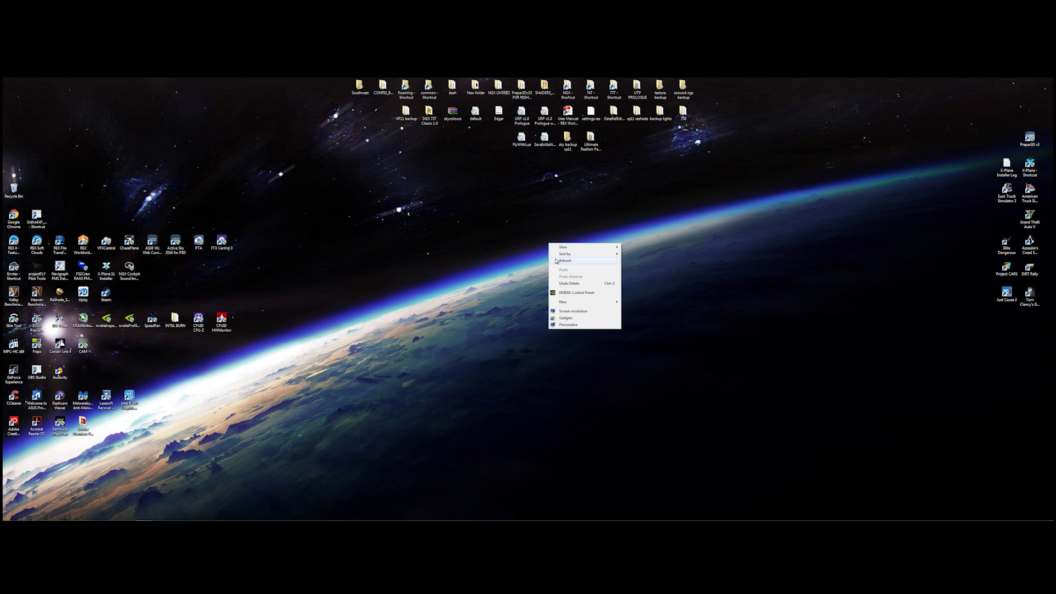
{"action": "left_click", "coordinate": [607, 272]}
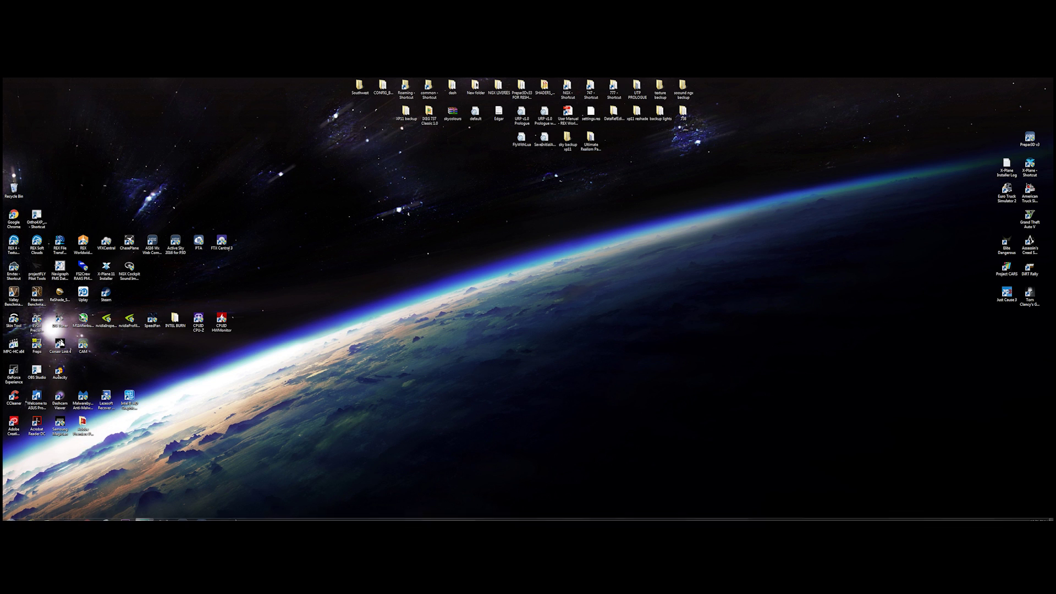
- Reopen Ultimate Realism Pack > ReShade, read the INSTRUCTIONS file, and move the folder window right
{"action": "double_click", "coordinate": [590, 140]}
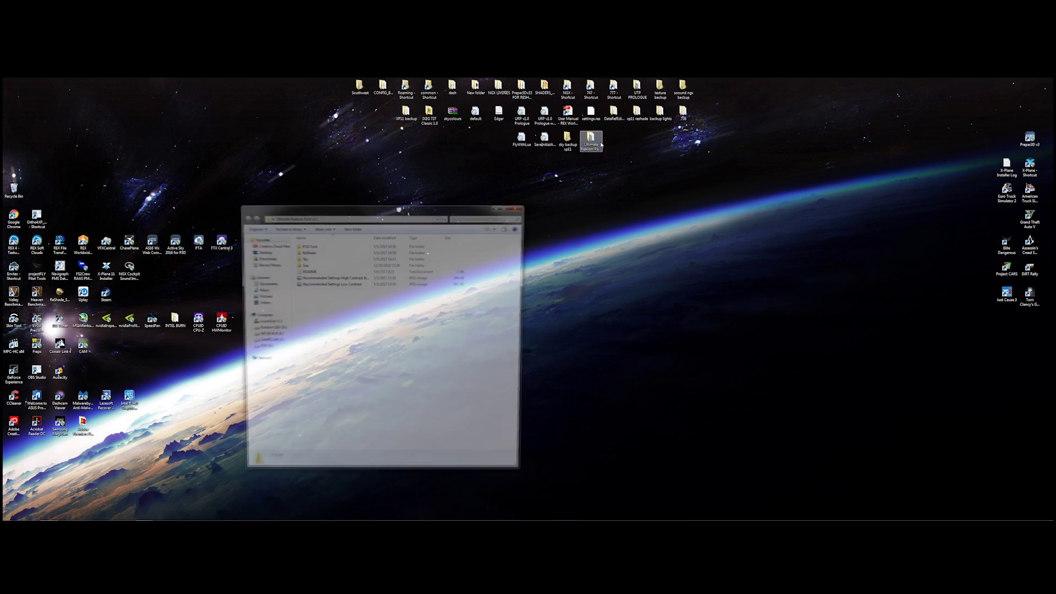
{"action": "double_click", "coordinate": [306, 246]}
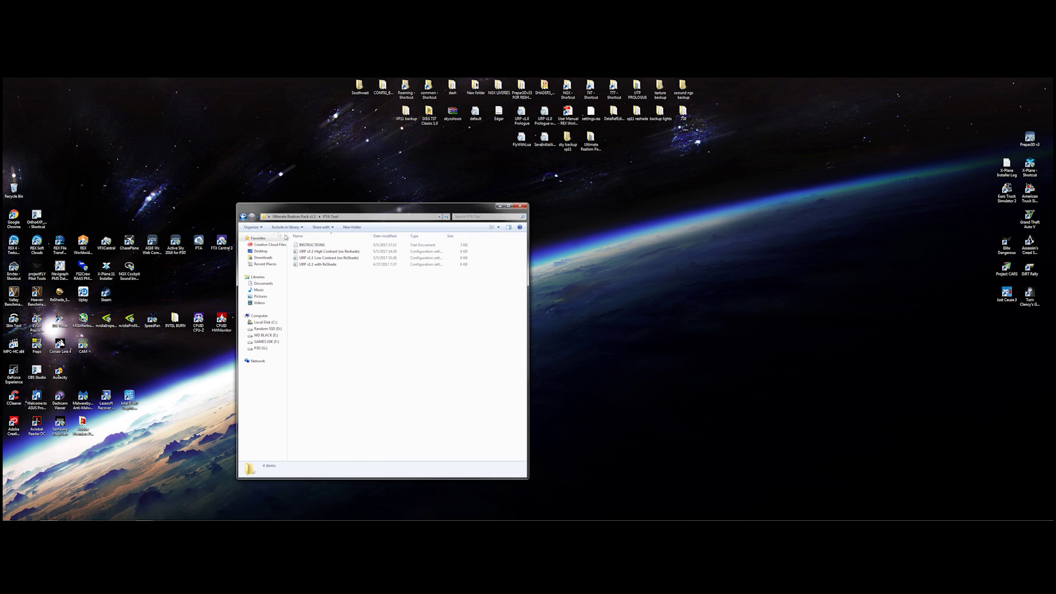
{"action": "left_click", "coordinate": [243, 217]}
{"action": "double_click", "coordinate": [309, 250]}
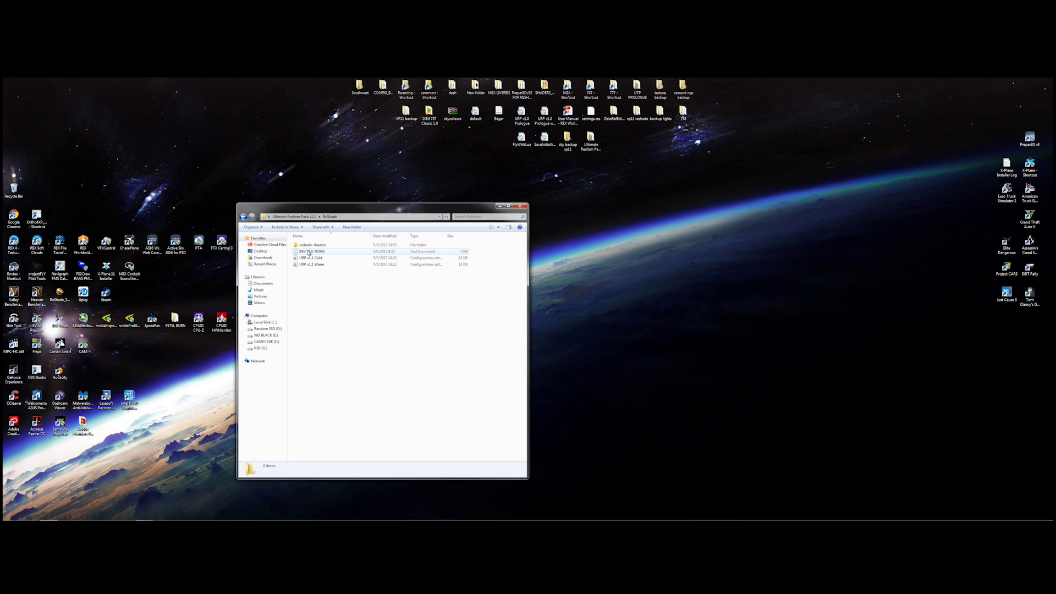
{"action": "double_click", "coordinate": [311, 251]}
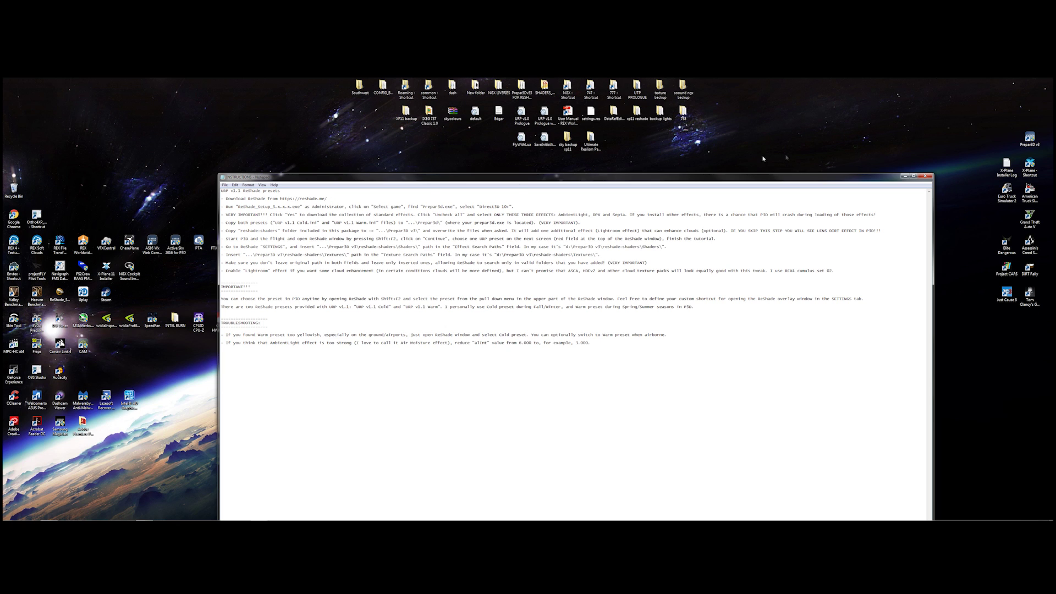
{"action": "left_click", "coordinate": [904, 176]}
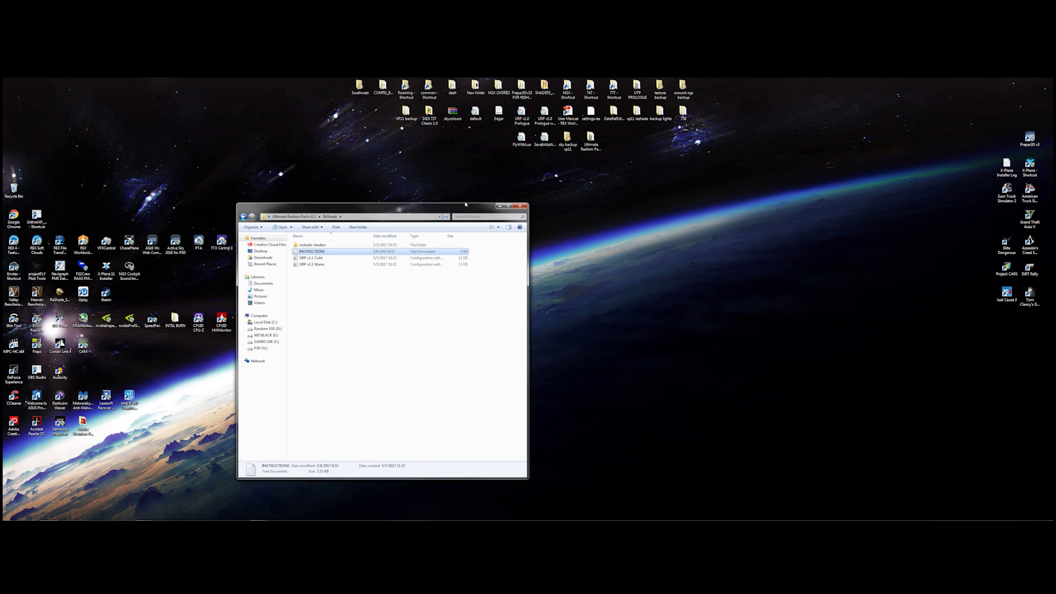
{"action": "left_click_drag", "start_coordinate": [465, 203], "coordinate": [710, 197]}
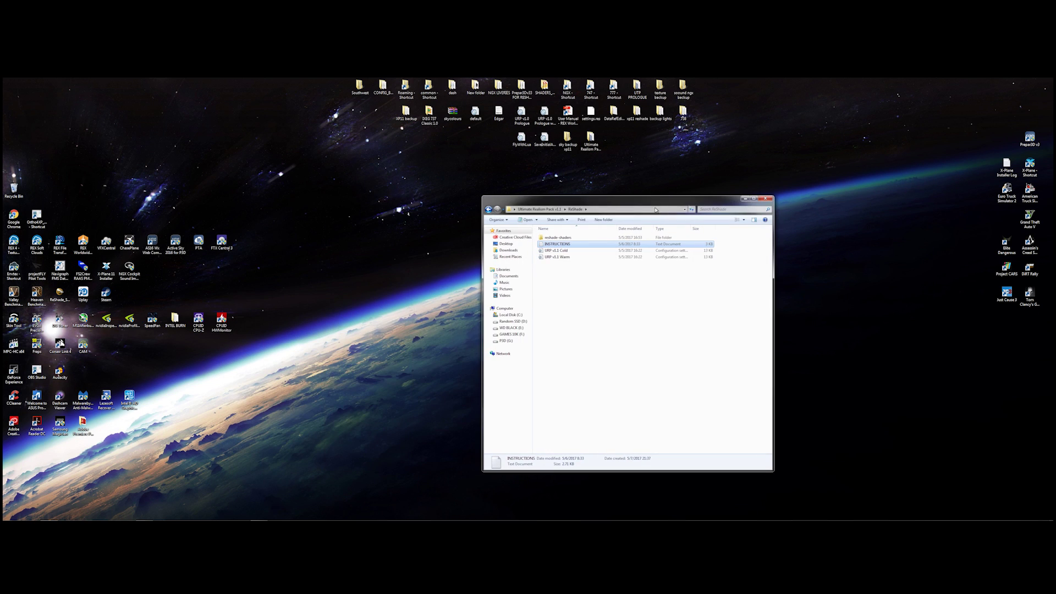
- Install ReShade as administrator for Prepar3D.exe with Direct3D 10+, overwriting and downloading standard effects
{"action": "right_click", "coordinate": [63, 299]}
{"action": "left_click", "coordinate": [83, 312]}
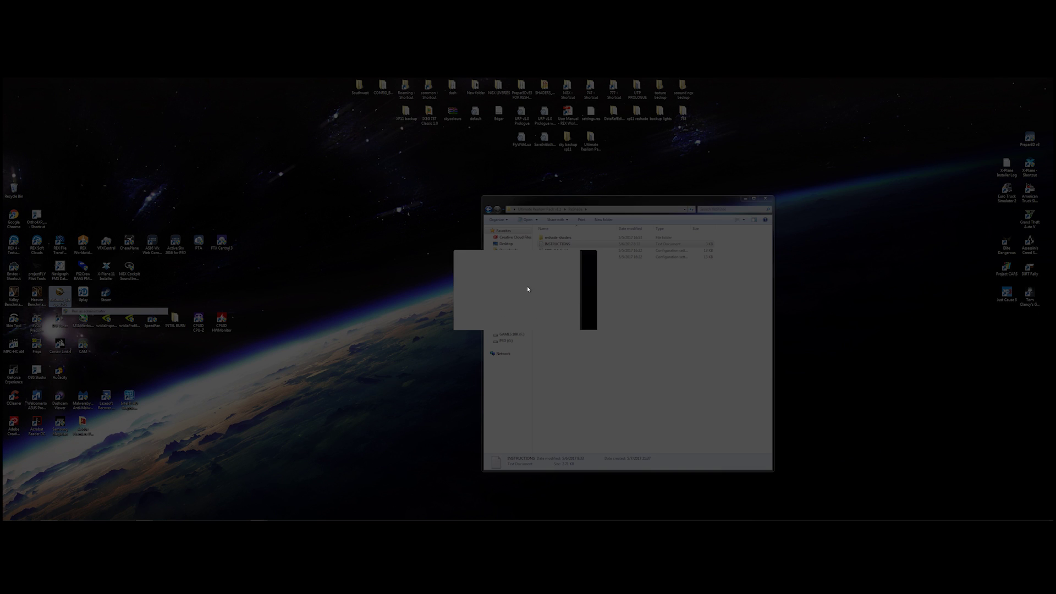
{"action": "left_click", "coordinate": [547, 308]}
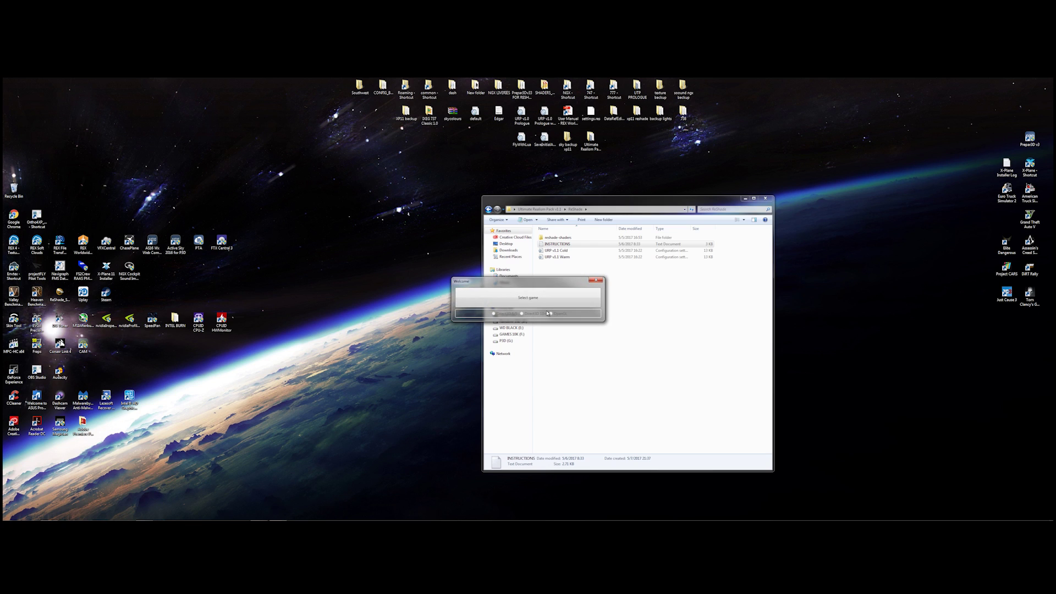
{"action": "left_click", "coordinate": [543, 302]}
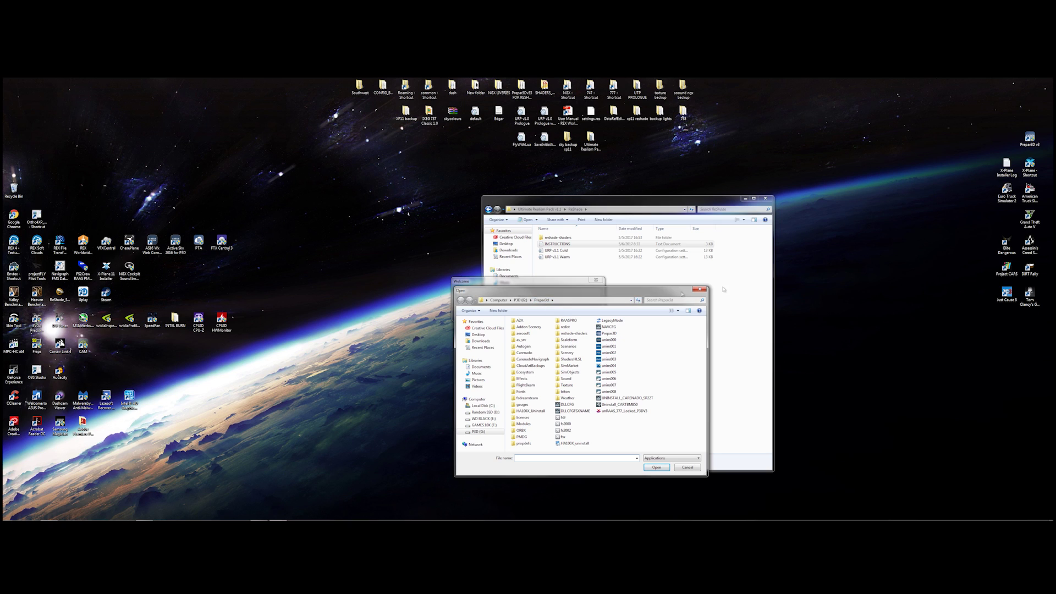
{"action": "left_click", "coordinate": [608, 334]}
{"action": "left_click", "coordinate": [656, 466]}
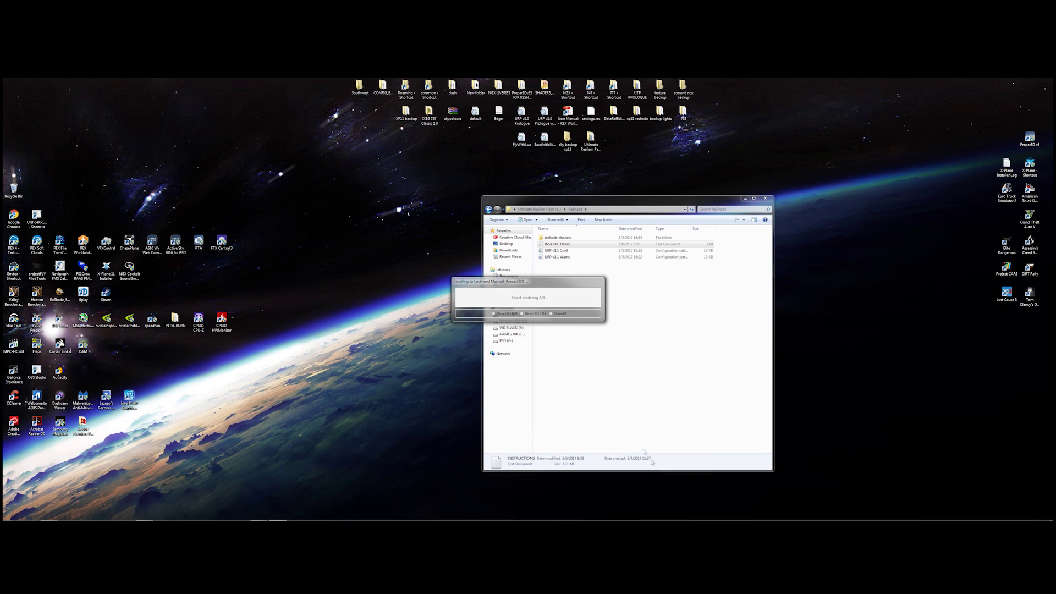
{"action": "left_click", "coordinate": [530, 314]}
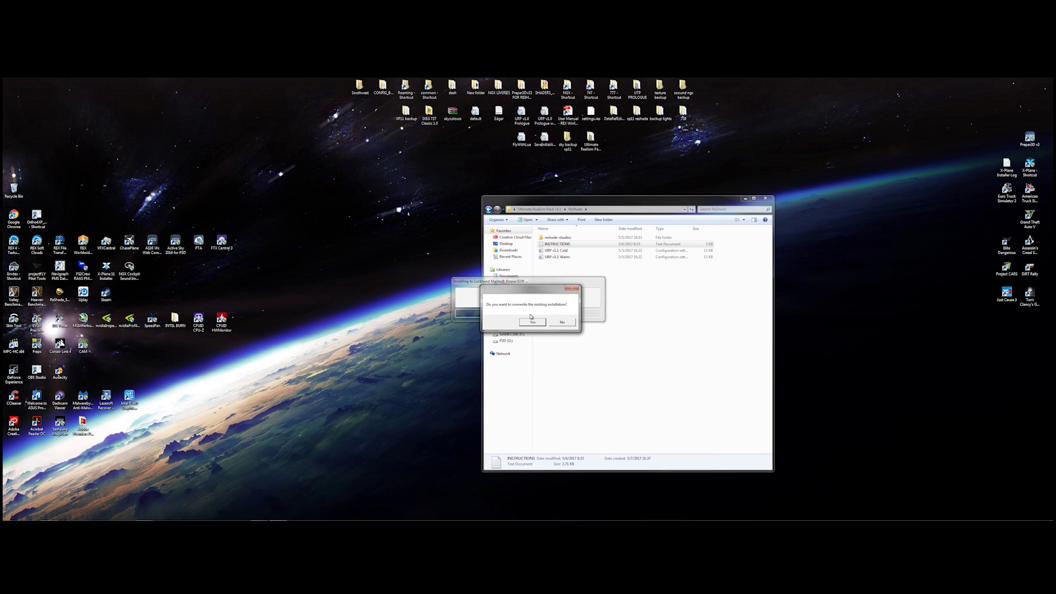
{"action": "left_click", "coordinate": [529, 323]}
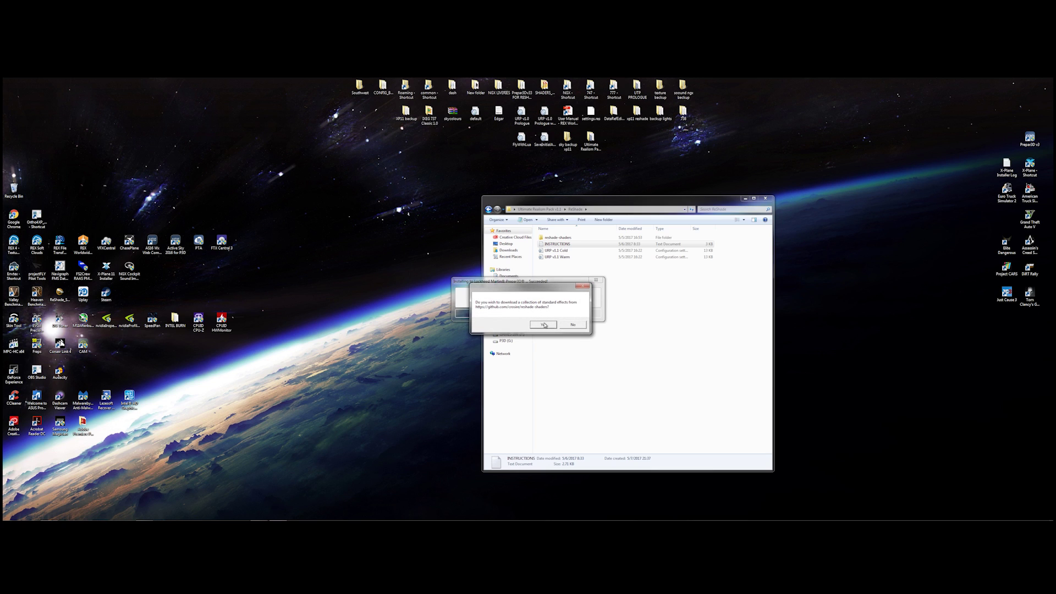
{"action": "left_click", "coordinate": [543, 324]}
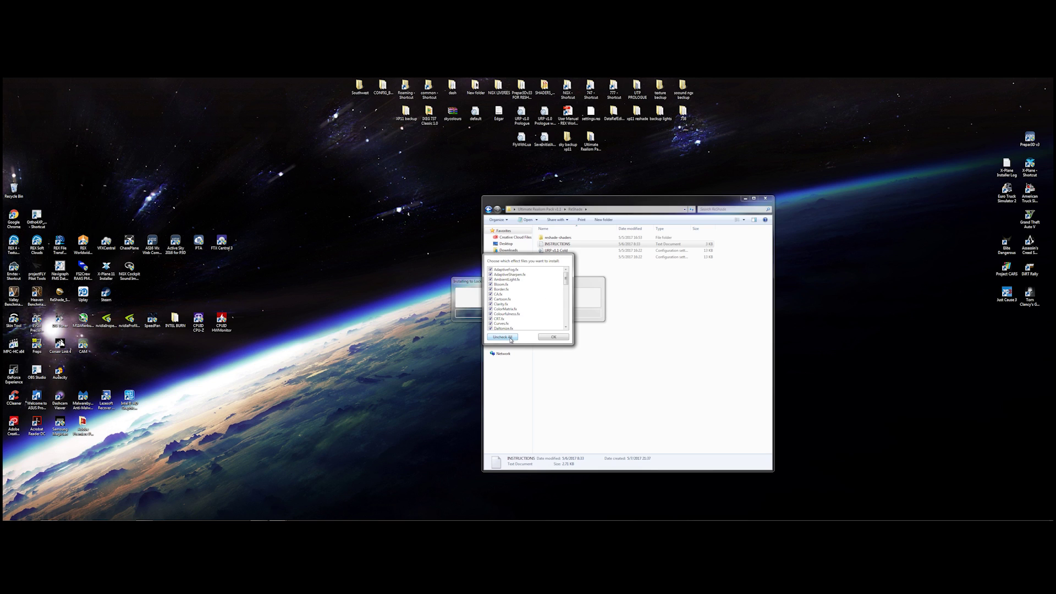
- Clear the effect list and install only AmbientLight.fx and DPX.fx
{"action": "left_click", "coordinate": [510, 338]}
{"action": "left_click", "coordinate": [491, 280]}
{"action": "scroll", "coordinate": [510, 300], "scroll_direction": "down", "scroll_amount": 4}
{"action": "left_click", "coordinate": [490, 304]}
{"action": "left_click_drag", "start_coordinate": [566, 291], "coordinate": [567, 314]}
{"action": "left_click", "coordinate": [552, 336]}
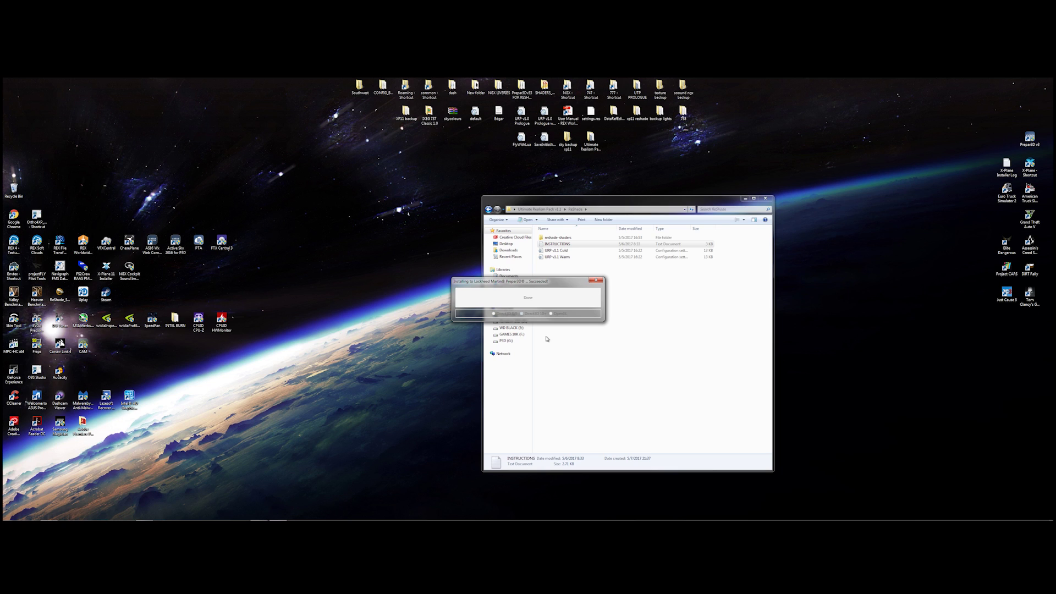
- Close the finished installer and the ReShade folder window, then refresh the desktop
{"action": "left_click", "coordinate": [592, 283]}
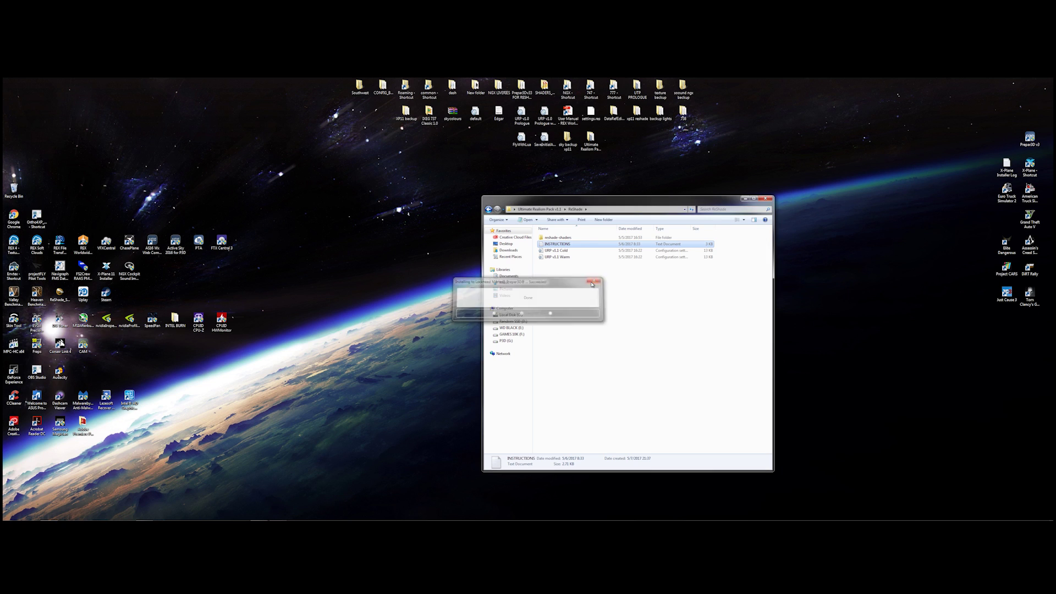
{"action": "left_click", "coordinate": [764, 198]}
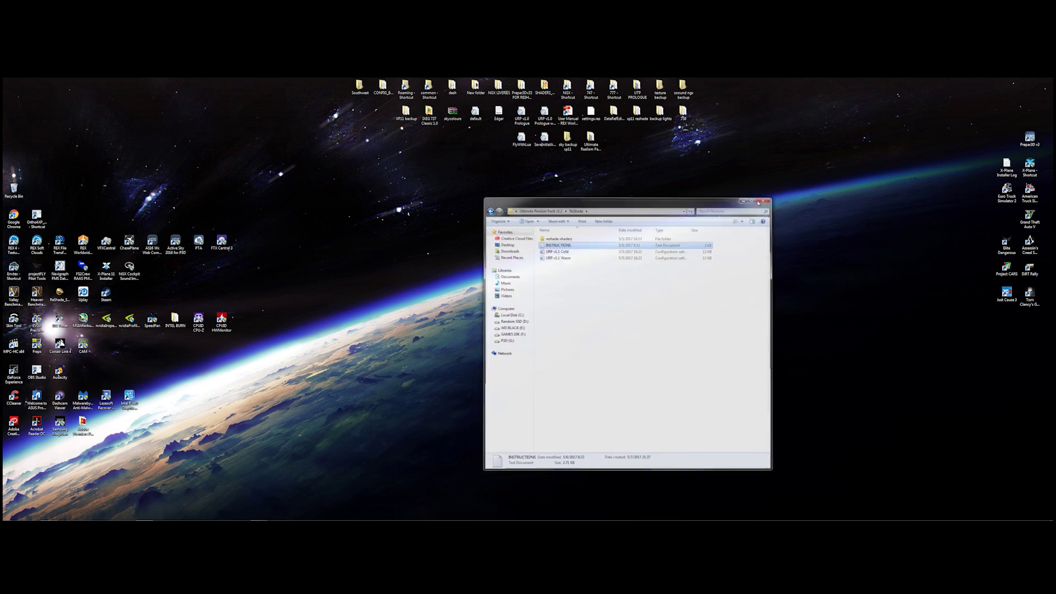
{"action": "right_click", "coordinate": [520, 304]}
{"action": "left_click", "coordinate": [535, 322]}
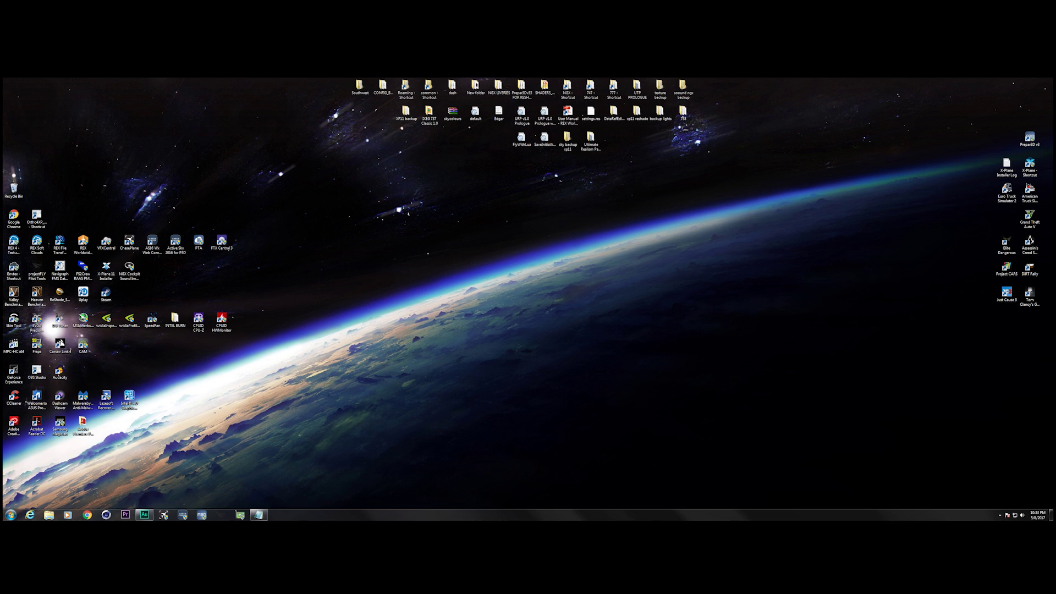
{"action": "right_click", "coordinate": [1028, 140]}
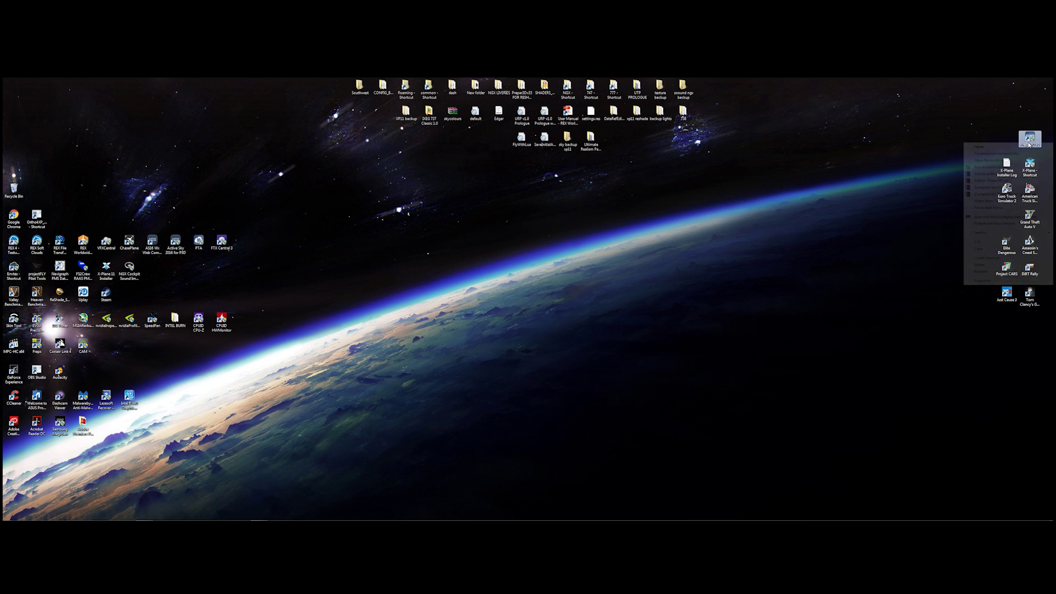
- Run Prepar3D v3 as administrator and approve the permission prompt
{"action": "left_click", "coordinate": [982, 167]}
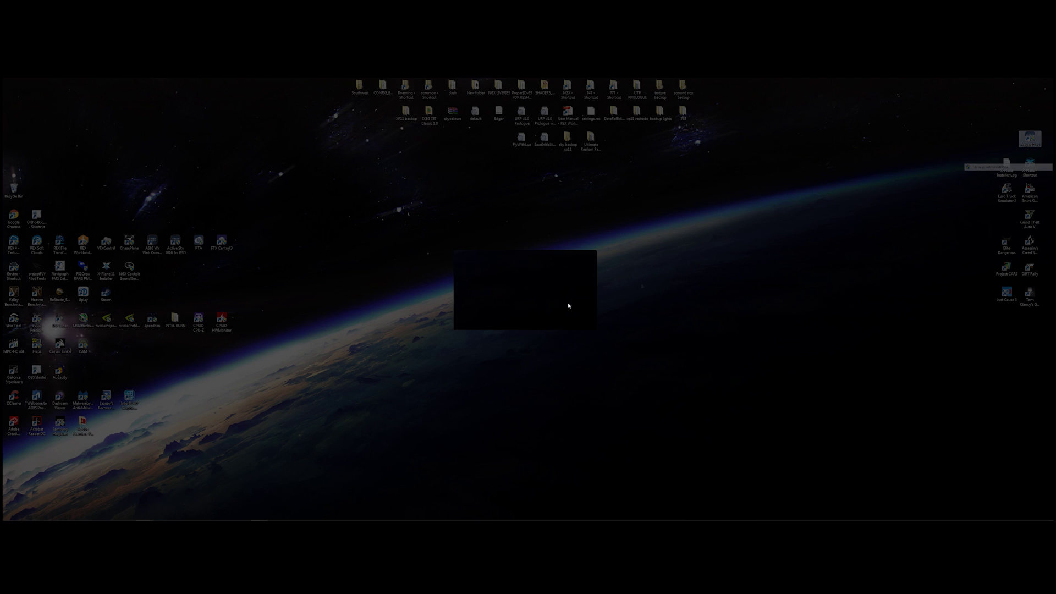
{"action": "left_click", "coordinate": [555, 310]}
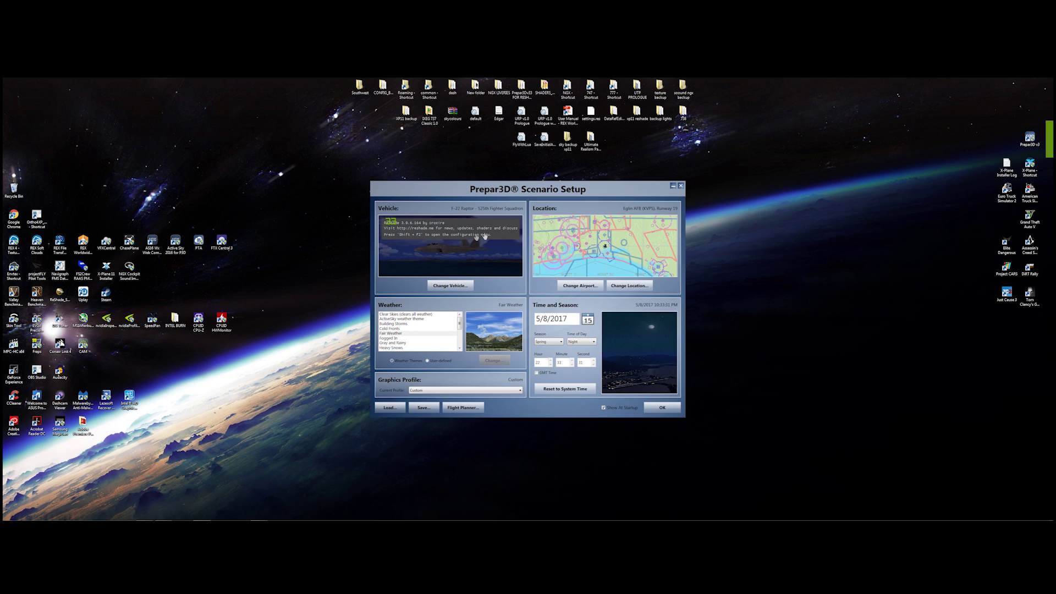
- Choose the Carenado A36 Bonanza Stripes as the vehicle
{"action": "left_click", "coordinate": [433, 285]}
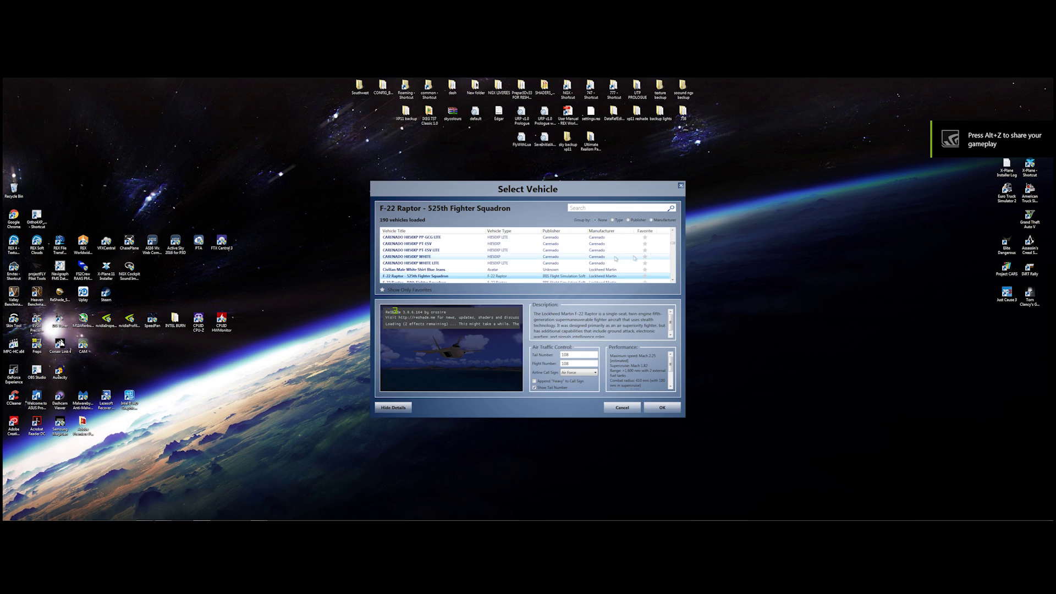
{"action": "scroll", "coordinate": [675, 240], "scroll_direction": "up", "scroll_amount": 5}
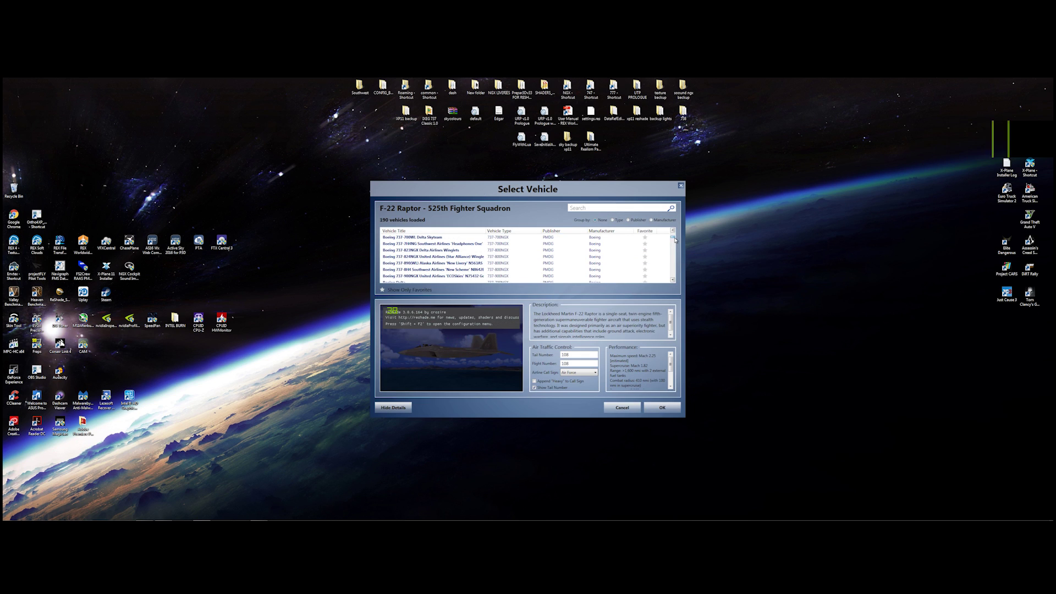
{"action": "scroll", "coordinate": [456, 258], "scroll_direction": "down", "scroll_amount": 3}
{"action": "left_click", "coordinate": [452, 270]}
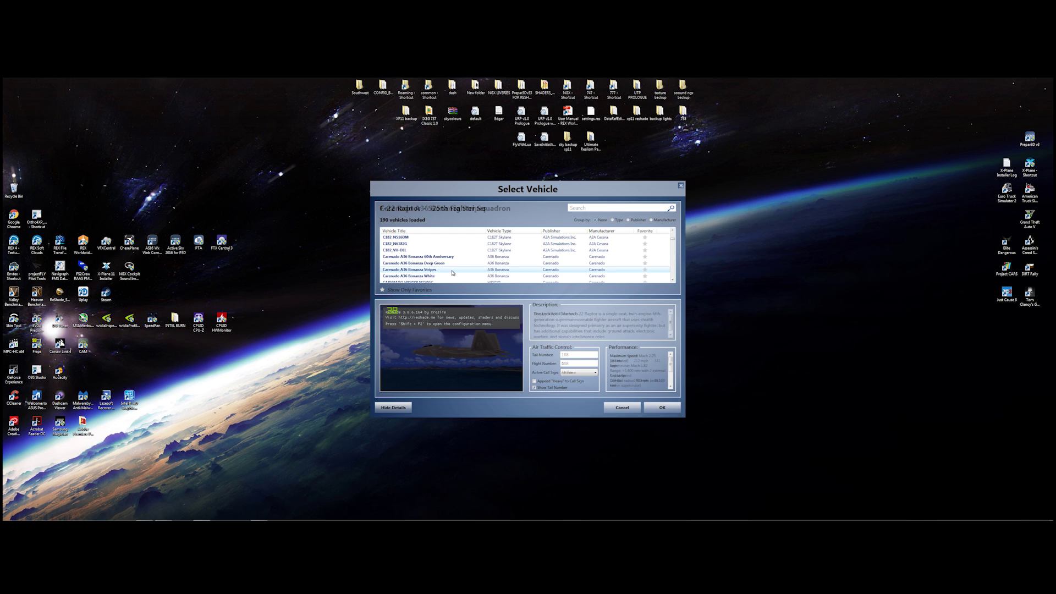
{"action": "left_click", "coordinate": [662, 407]}
- Set the starting airport to Friday Harbor by searching the ICAO ID kfhr
{"action": "left_click", "coordinate": [579, 287]}
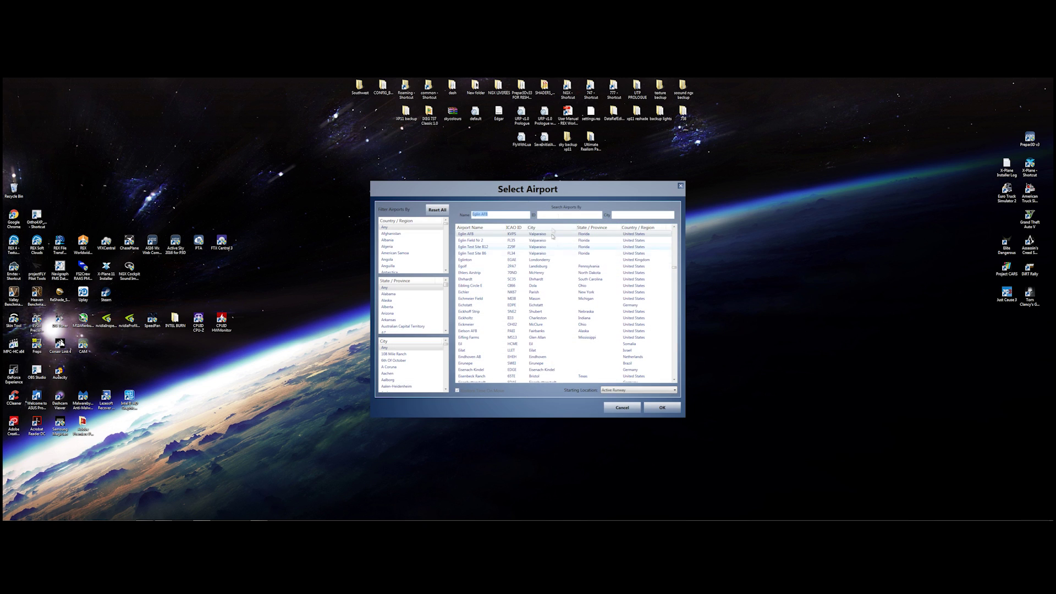
{"action": "left_click", "coordinate": [560, 214]}
{"action": "type", "text": "kfhr"}
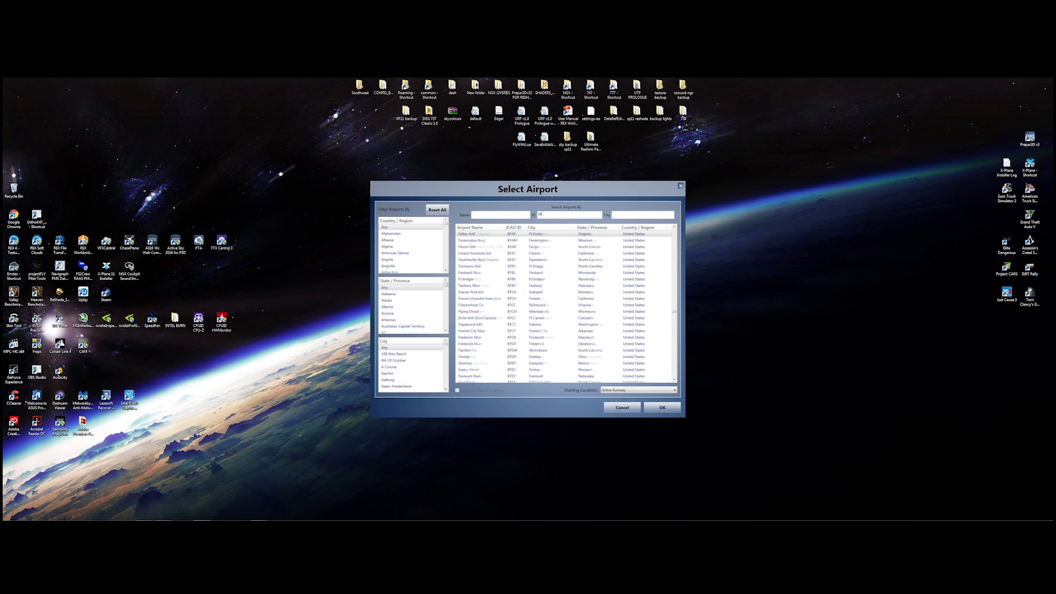
{"action": "left_click", "coordinate": [654, 407]}
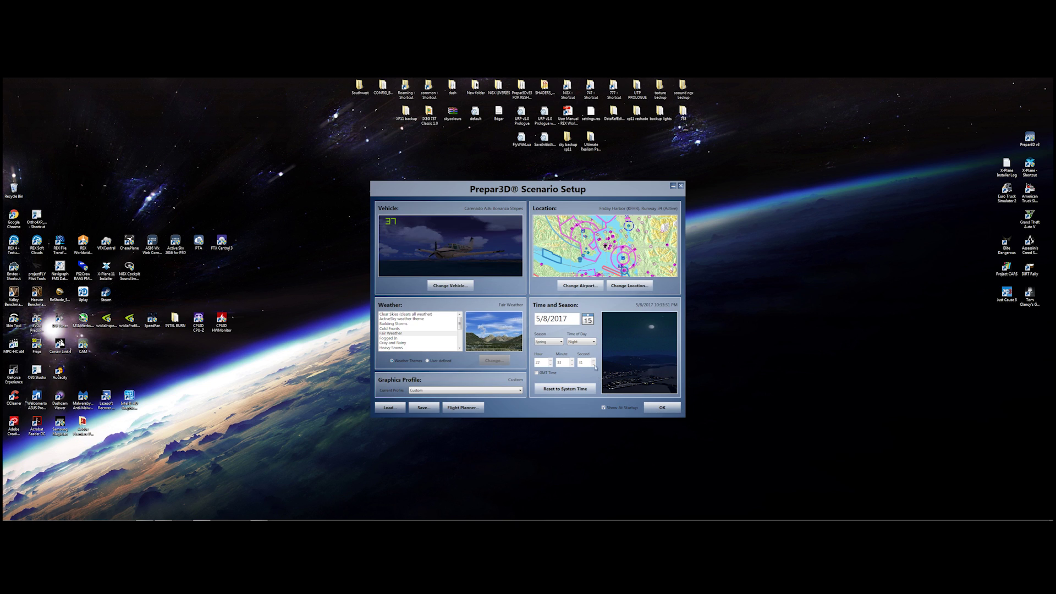
{"action": "left_click", "coordinate": [583, 342]}
- Set the scenario's time of day to Day
{"action": "left_click", "coordinate": [586, 353]}
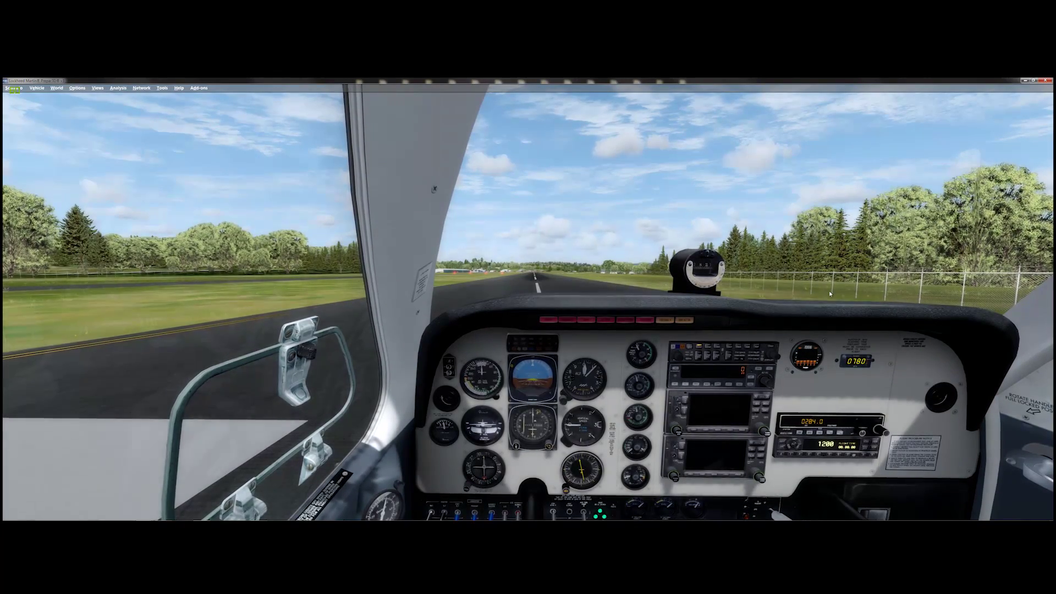
- Open the ReShade overlay with Shift+F2 and load the v1.1 Cold.ini preset
{"action": "key", "text": "shift+F2"}
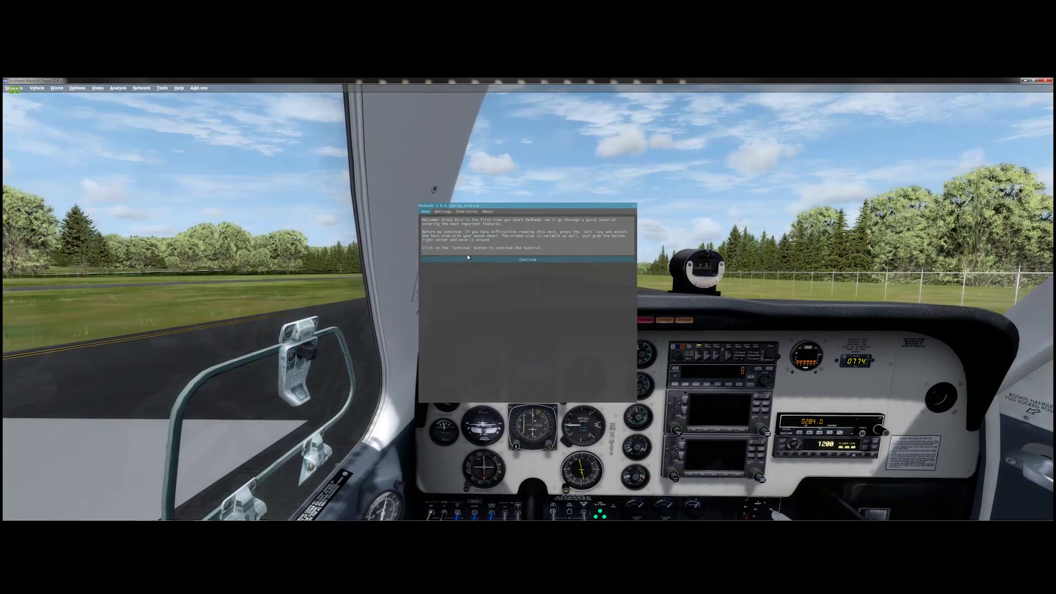
{"action": "left_click", "coordinate": [514, 260]}
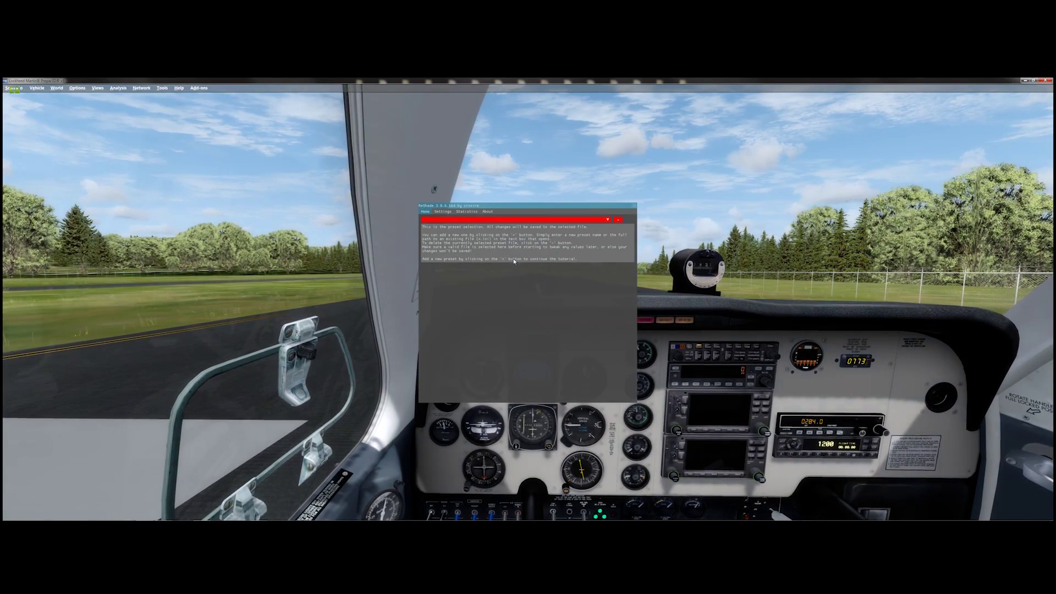
{"action": "left_click", "coordinate": [608, 220]}
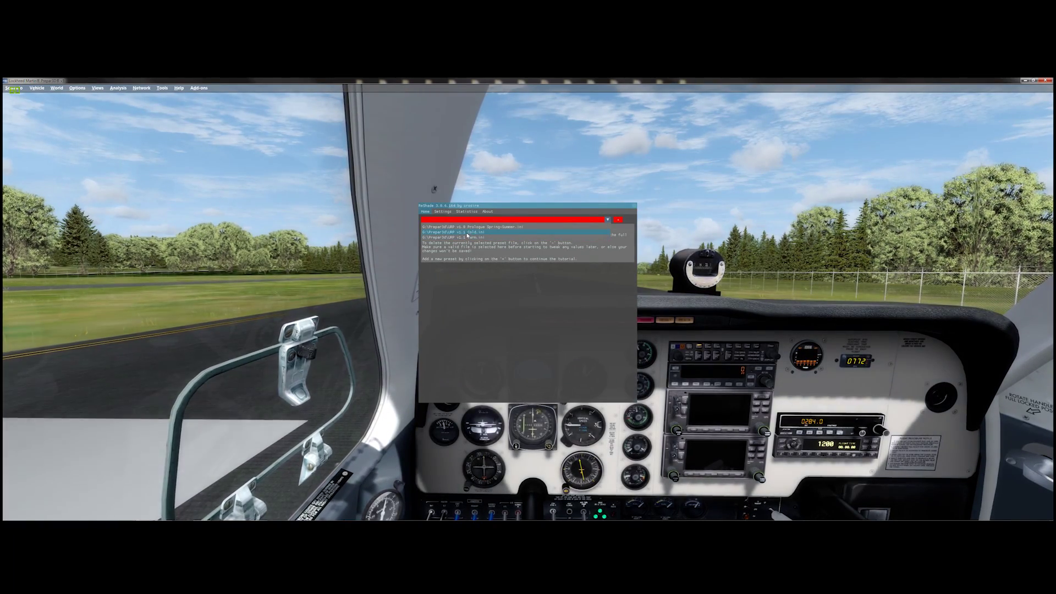
{"action": "left_click", "coordinate": [467, 233]}
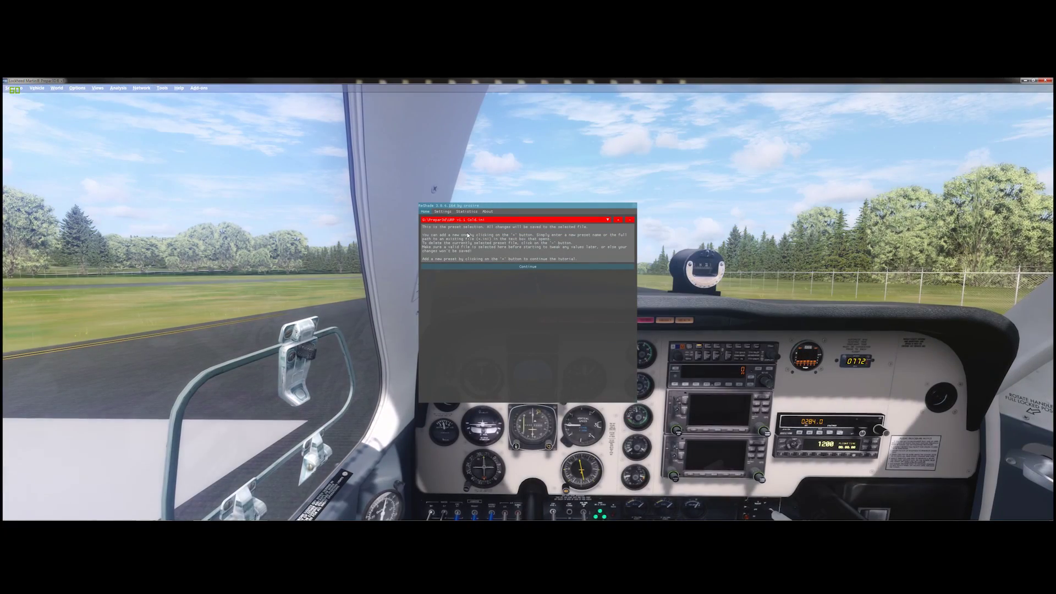
{"action": "left_click", "coordinate": [521, 267]}
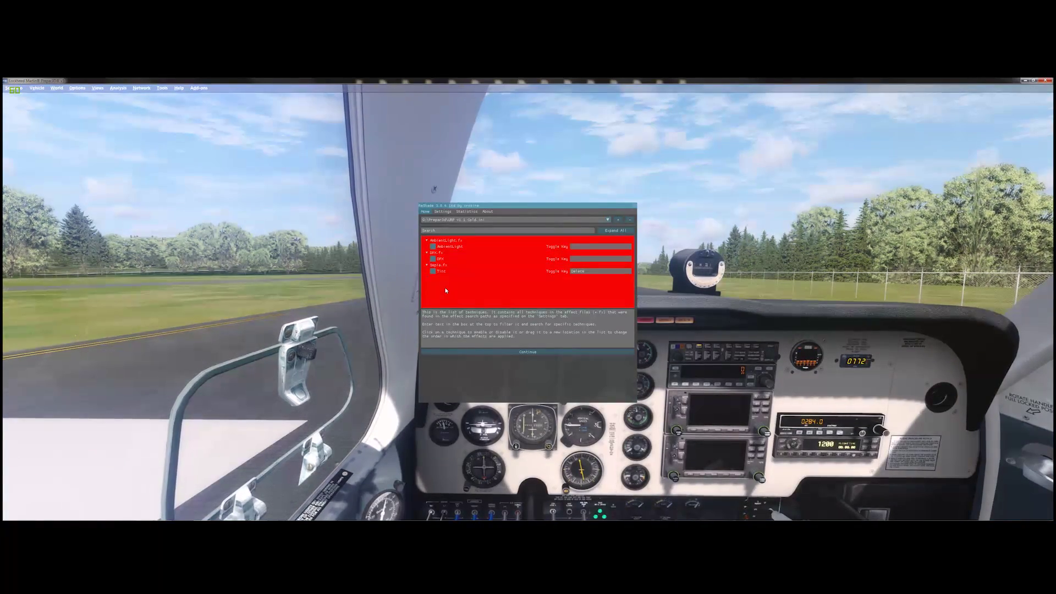
- Set ReShade's usage mode to Performance Mode, view Statistics, then return to Home
{"action": "left_click", "coordinate": [444, 211]}
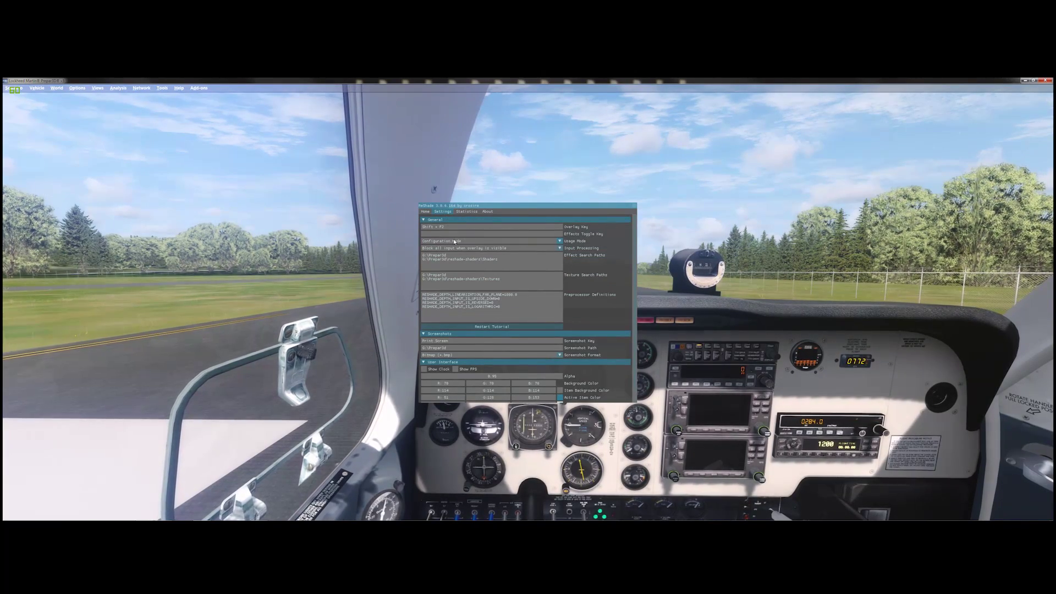
{"action": "left_click", "coordinate": [561, 241]}
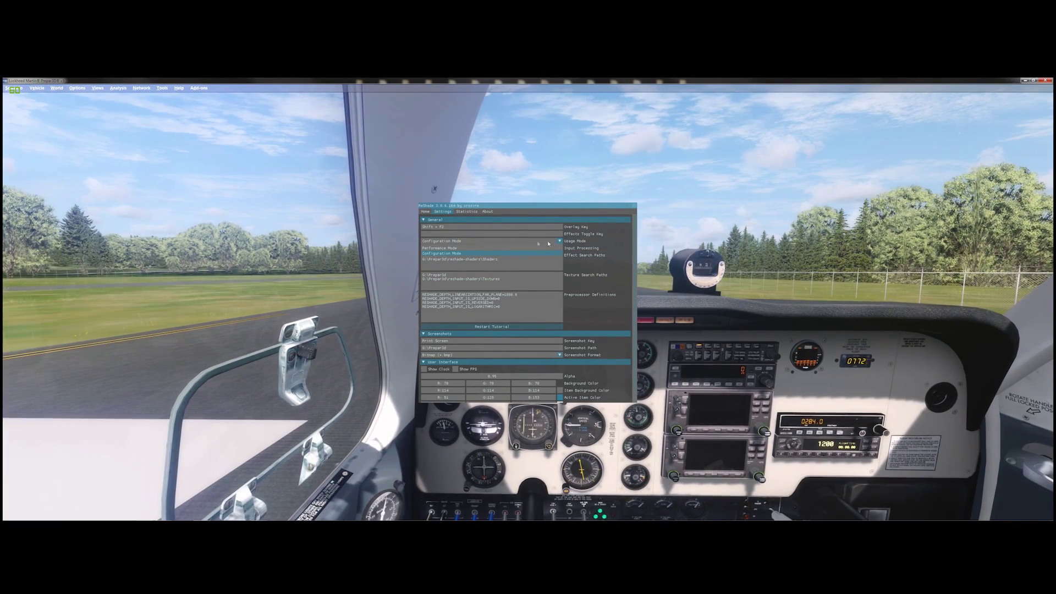
{"action": "left_click", "coordinate": [442, 248]}
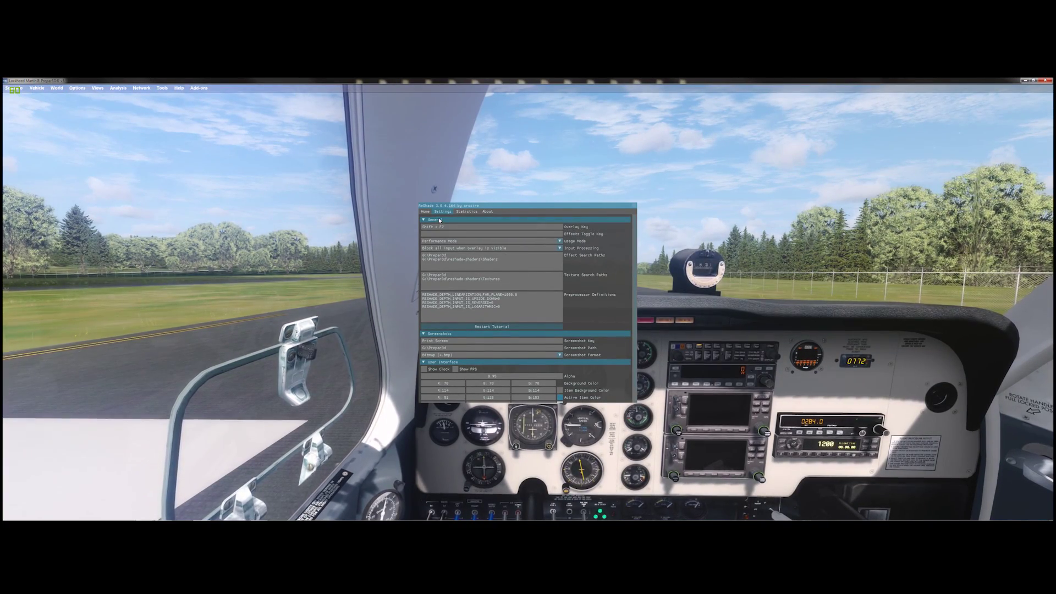
{"action": "left_click", "coordinate": [466, 211]}
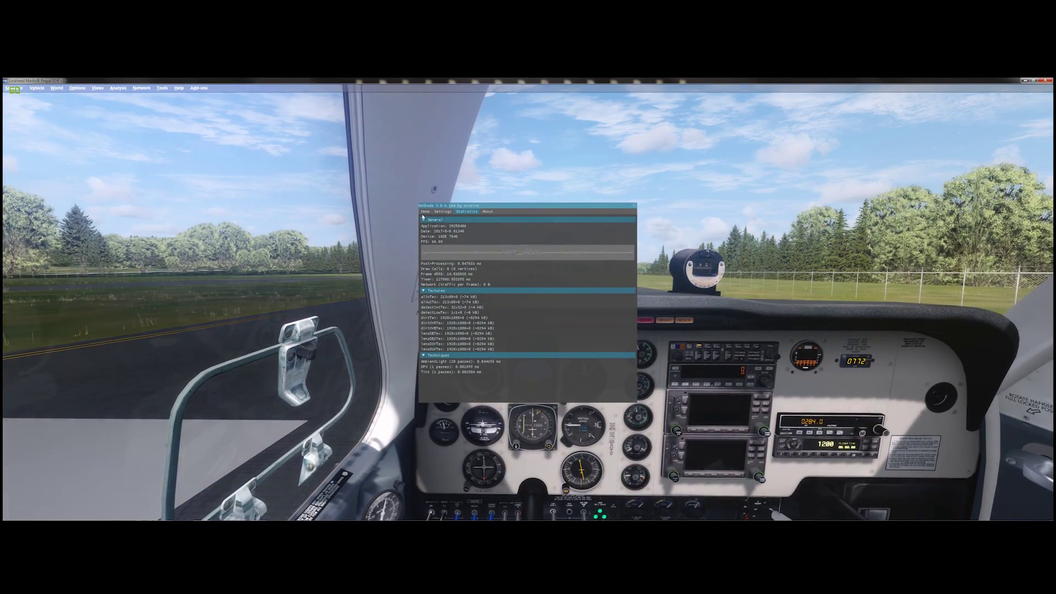
{"action": "left_click", "coordinate": [425, 211]}
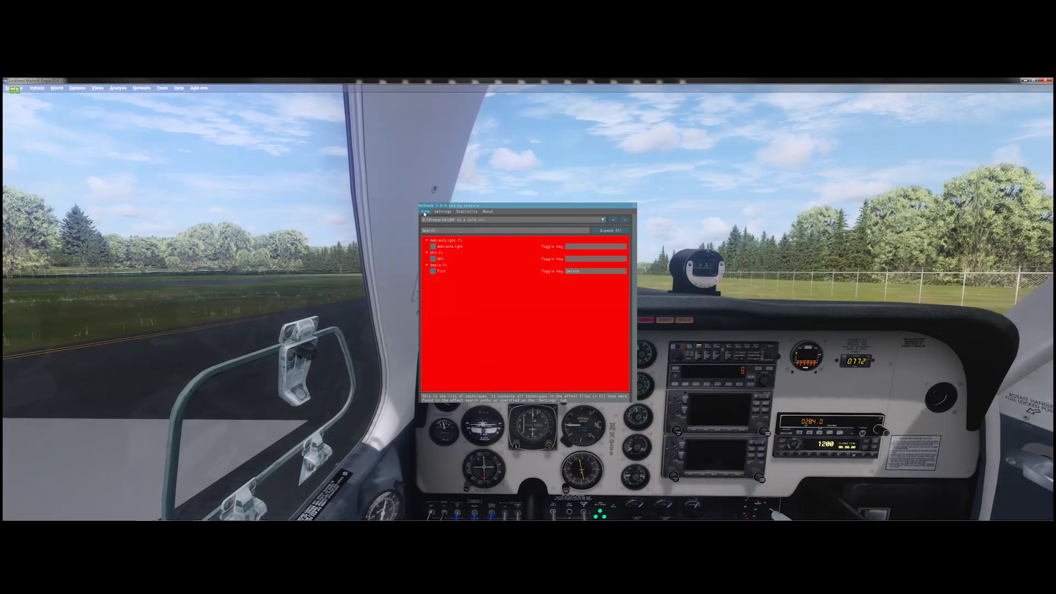
- Close the ReShade overlay, leaving the Bonanza cockpit view clear
{"action": "left_click", "coordinate": [634, 206]}
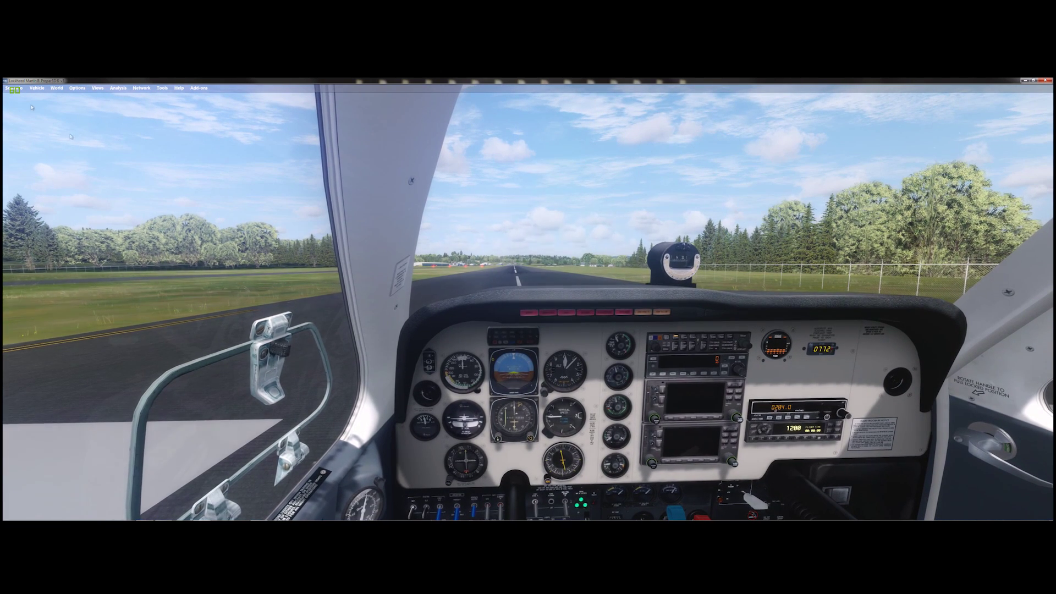
- Adjust the Scenery and Lighting settings, including HDR lighting and shadows, and accept them
{"action": "left_click", "coordinate": [78, 88]}
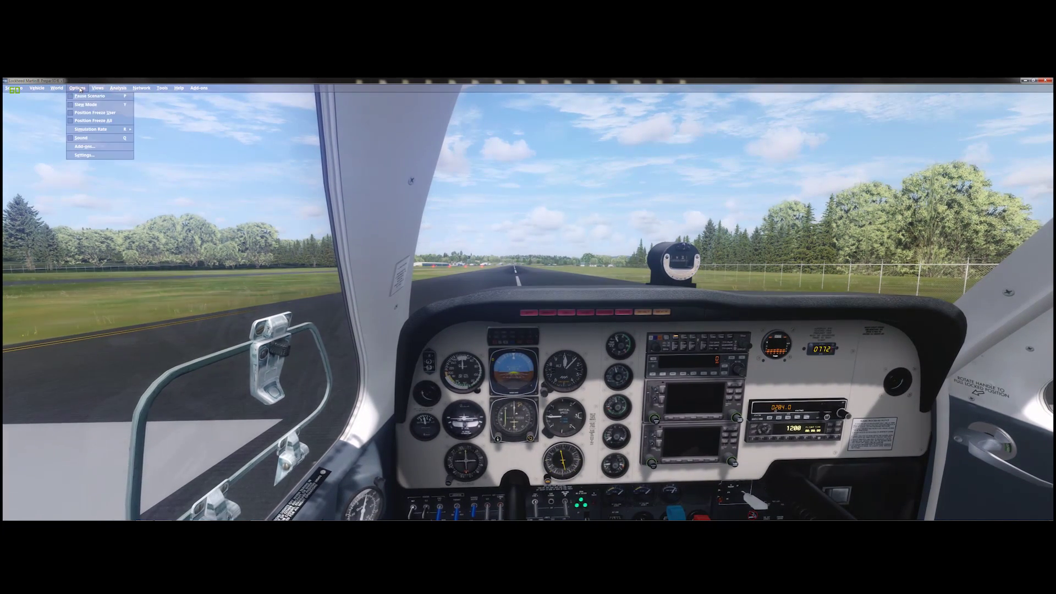
{"action": "left_click", "coordinate": [85, 159]}
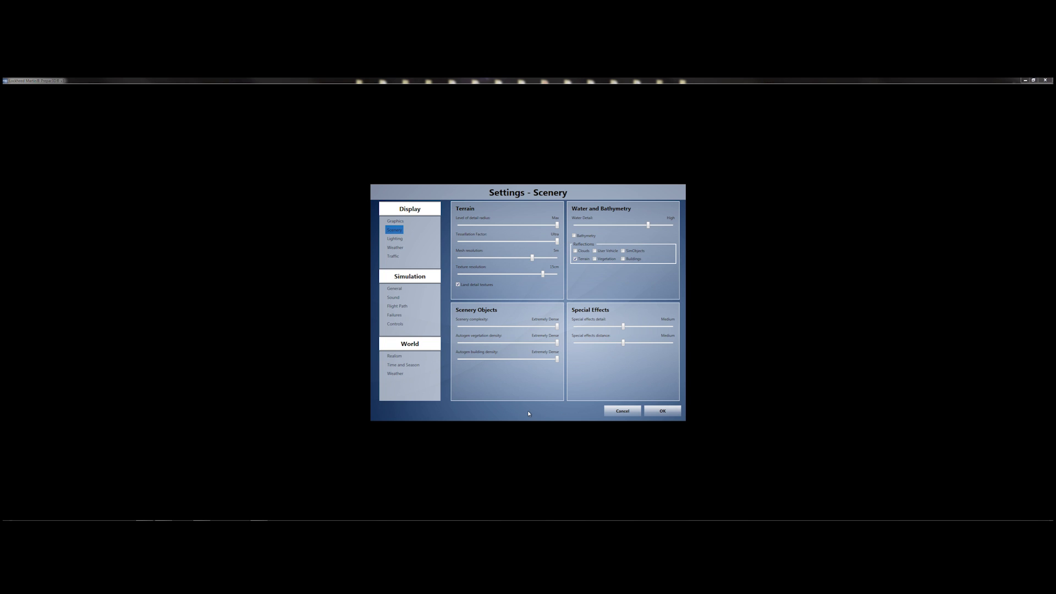
{"action": "left_click", "coordinate": [394, 240]}
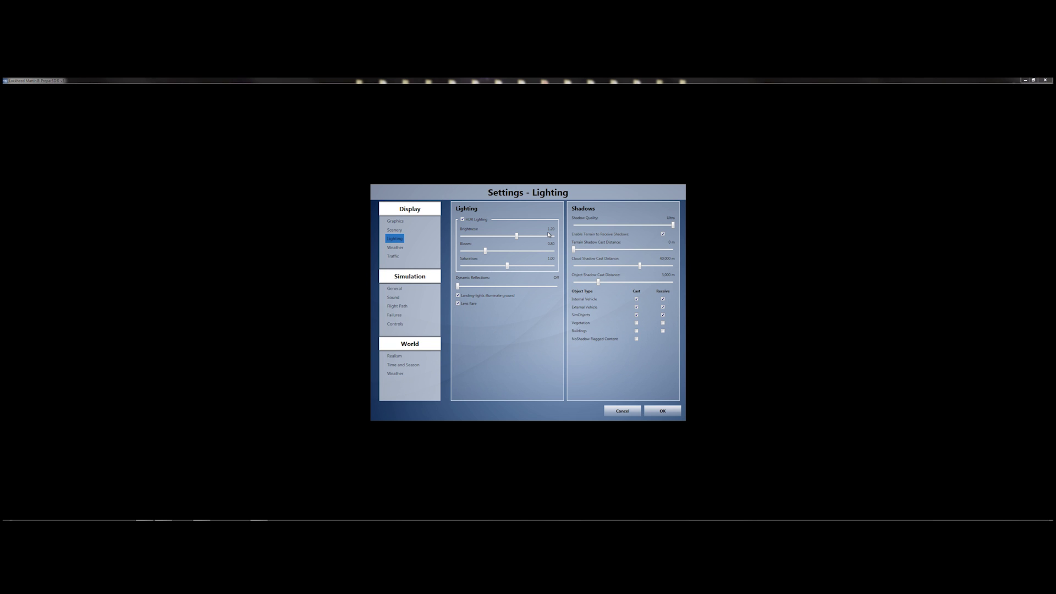
{"action": "left_click", "coordinate": [663, 411]}
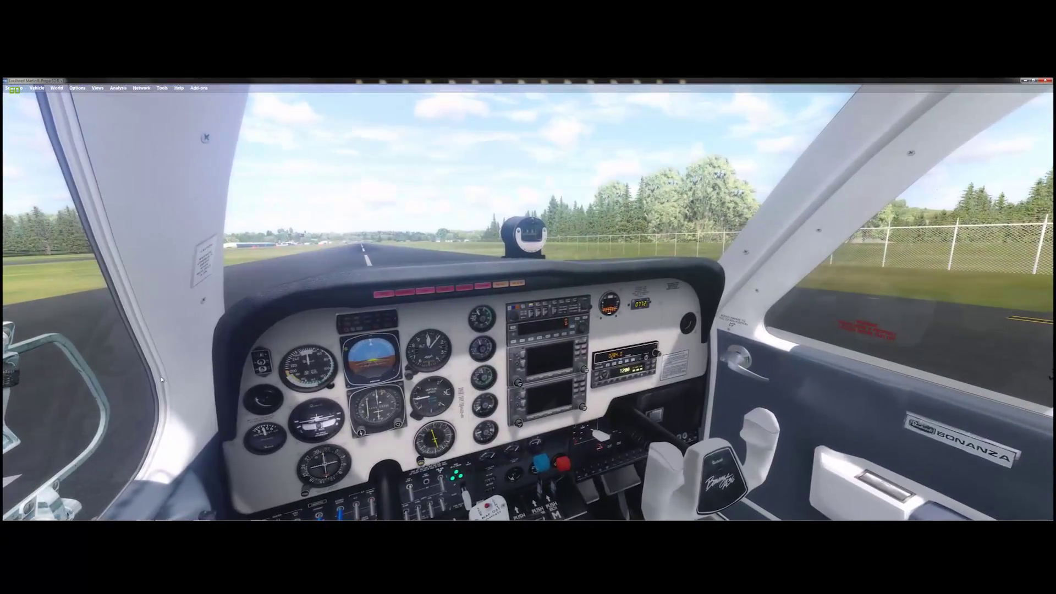
- Switch from the cockpit to an external spot view of the Bonanza with S
{"action": "key", "text": "s"}
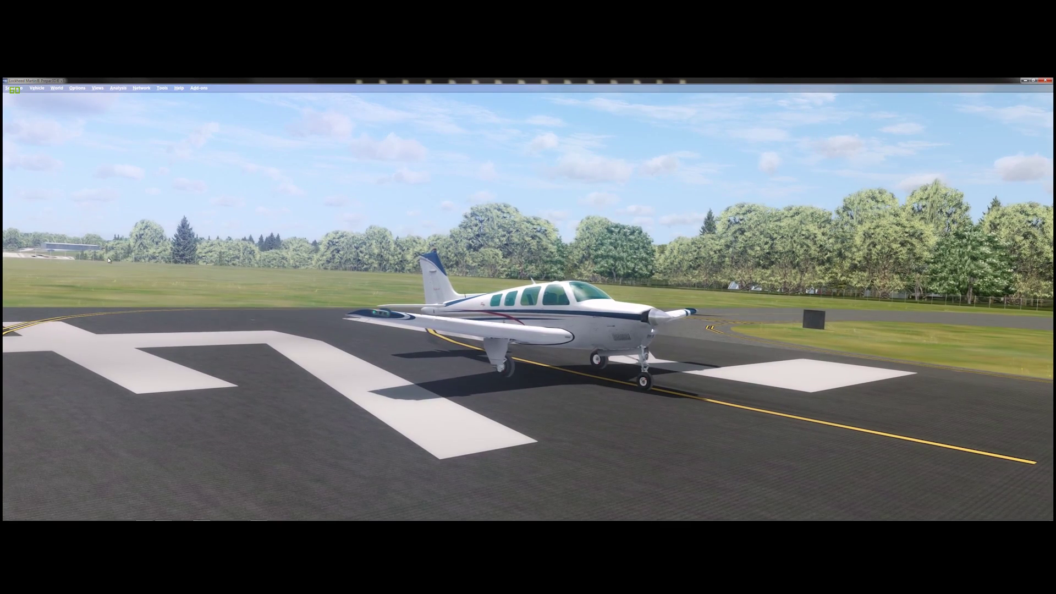
- Assign Scroll Lock as ReShade's effects toggle key and close the overlay
{"action": "key", "text": "Home"}
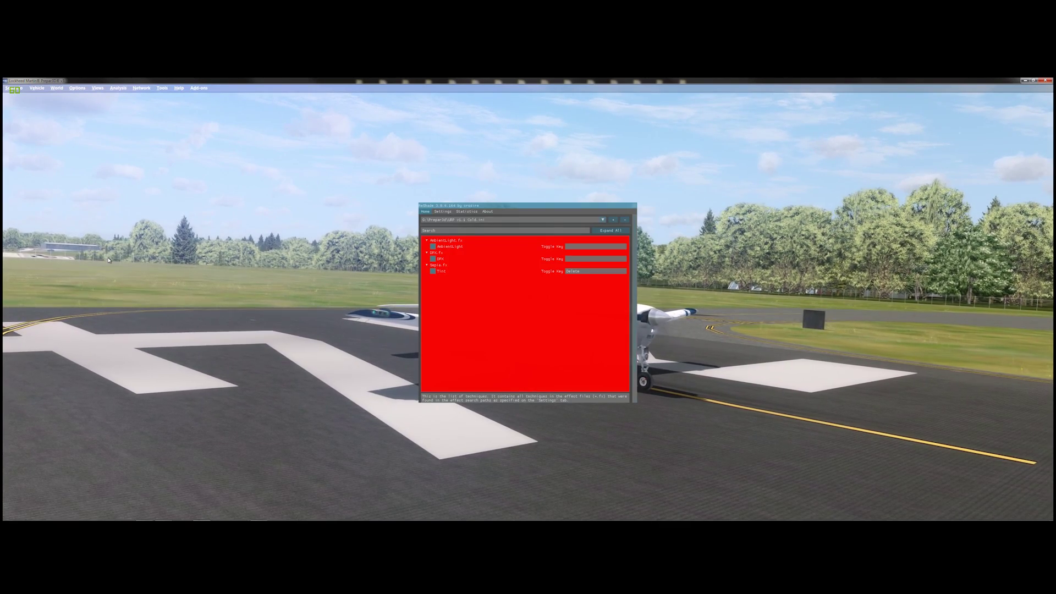
{"action": "left_click", "coordinate": [439, 213]}
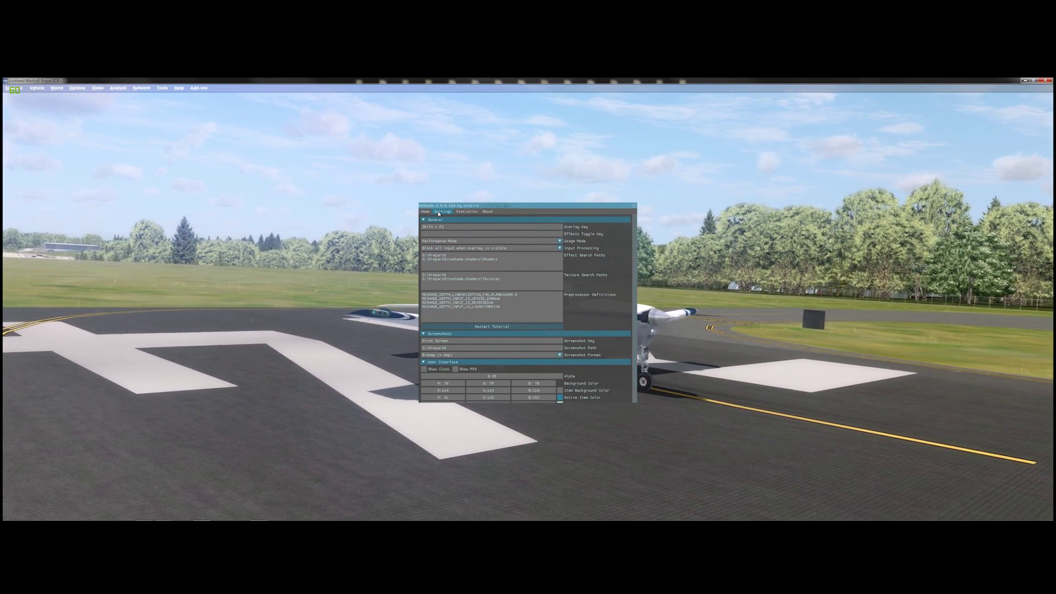
{"action": "left_click", "coordinate": [462, 234]}
{"action": "key", "text": "Scroll_Lock"}
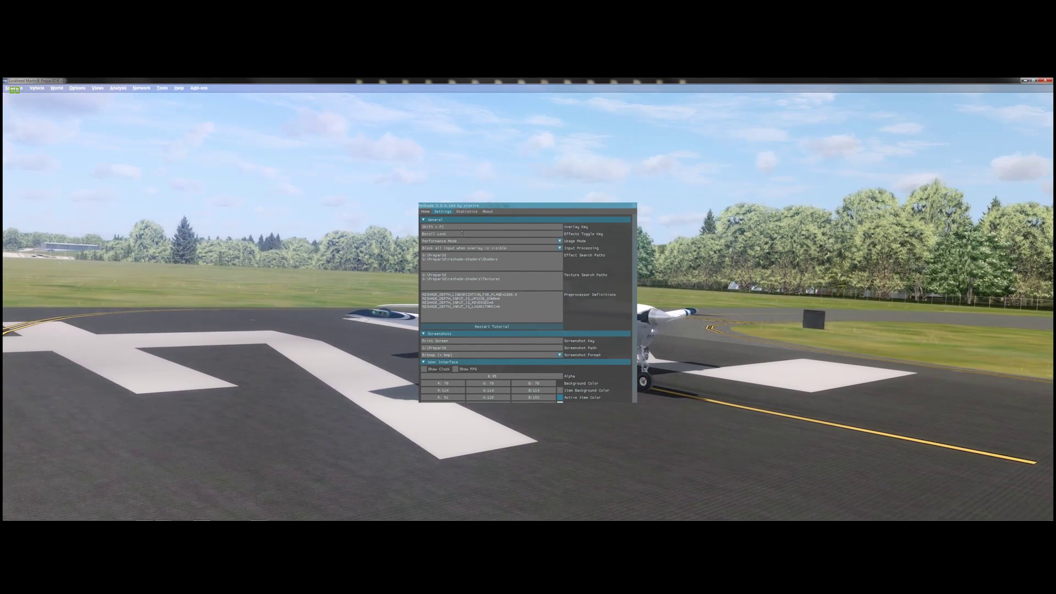
{"action": "key", "text": "shift+F2"}
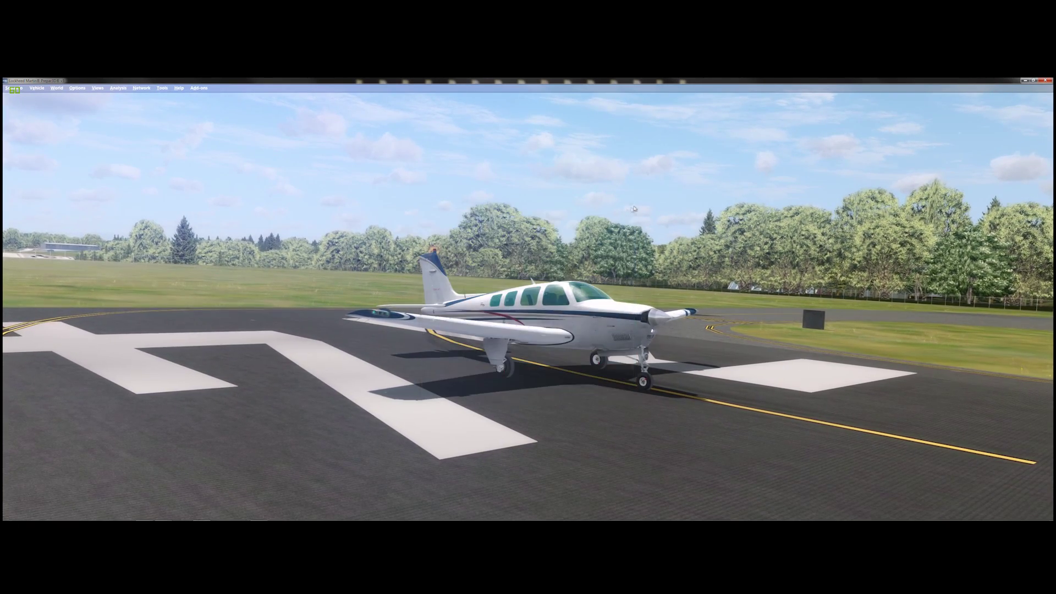
- Toggle the ReShade effects with the new Scroll Lock key on the outside Bonanza view
{"action": "key", "text": "Scroll_Lock"}
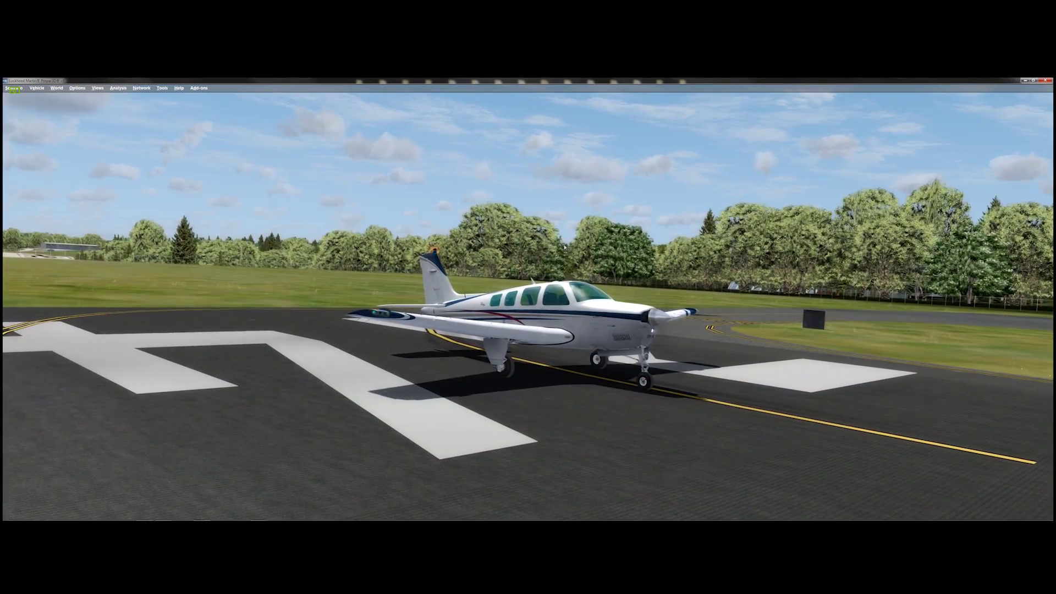